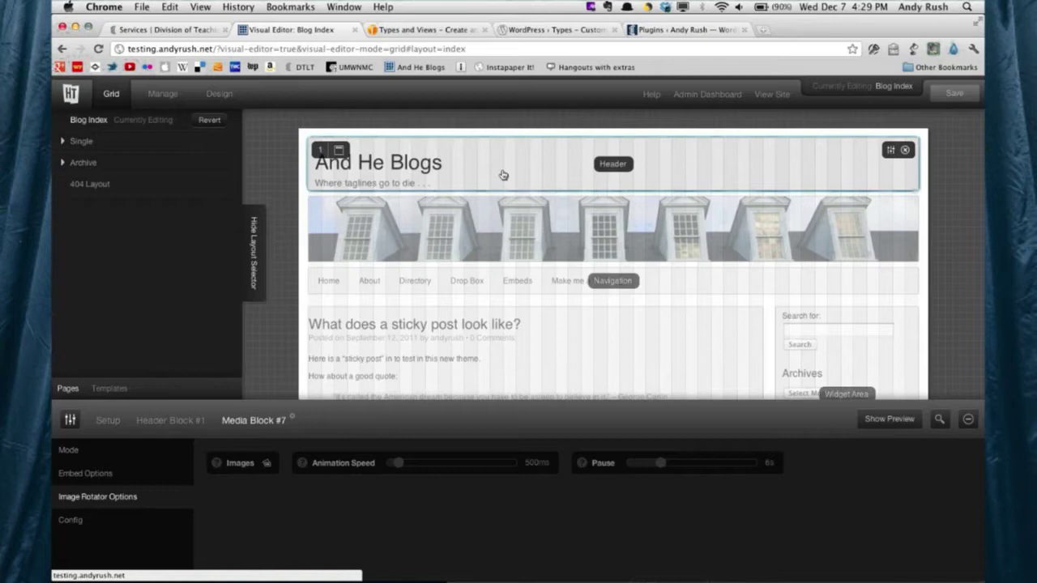
Hide the layout selector, collapse the options panel, and move the image media, footer, content and widget area blocks lower in the grid
click(253, 261)
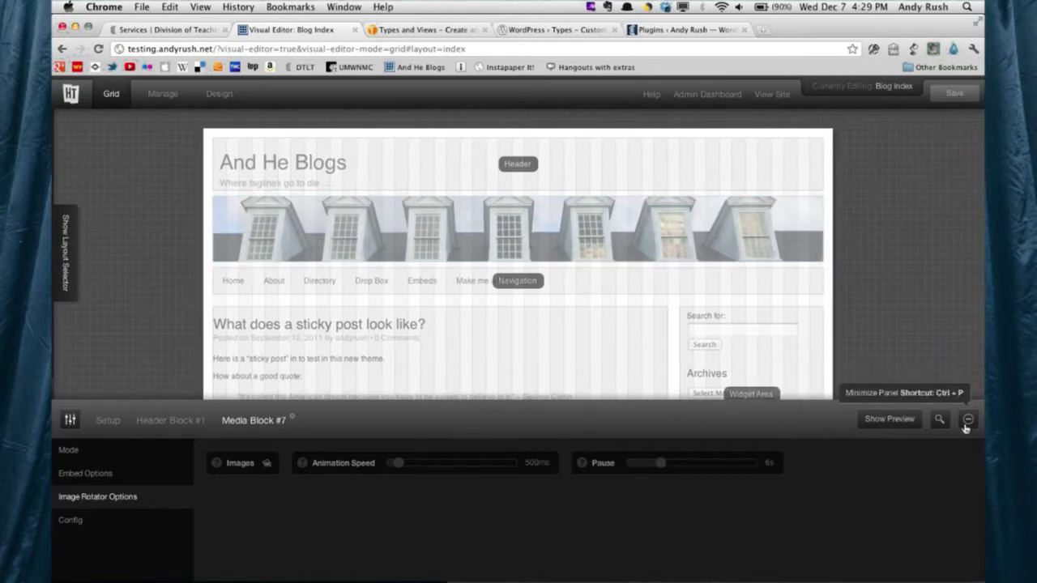
click(967, 422)
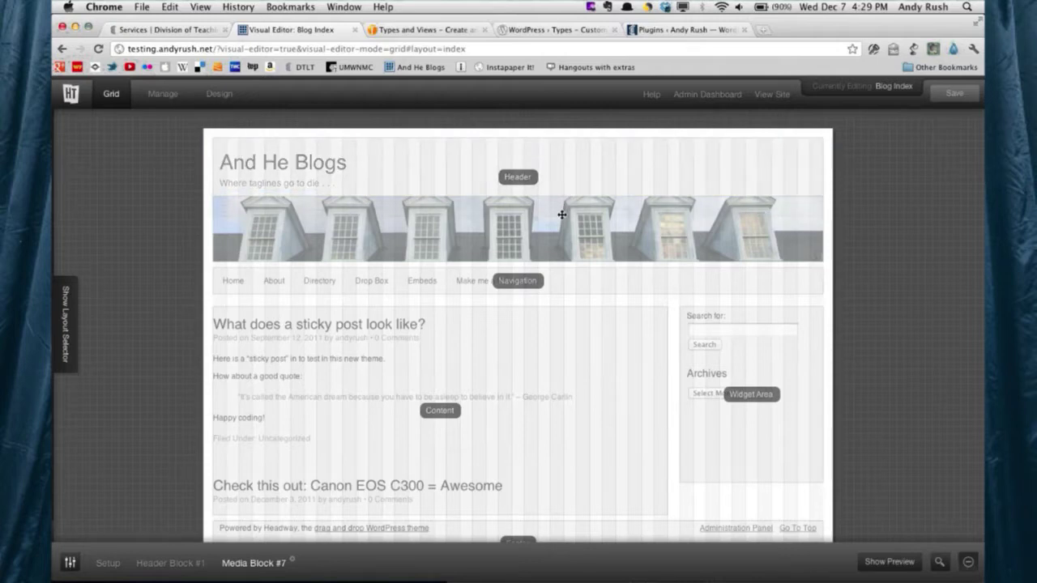
drag(558, 235, 581, 430)
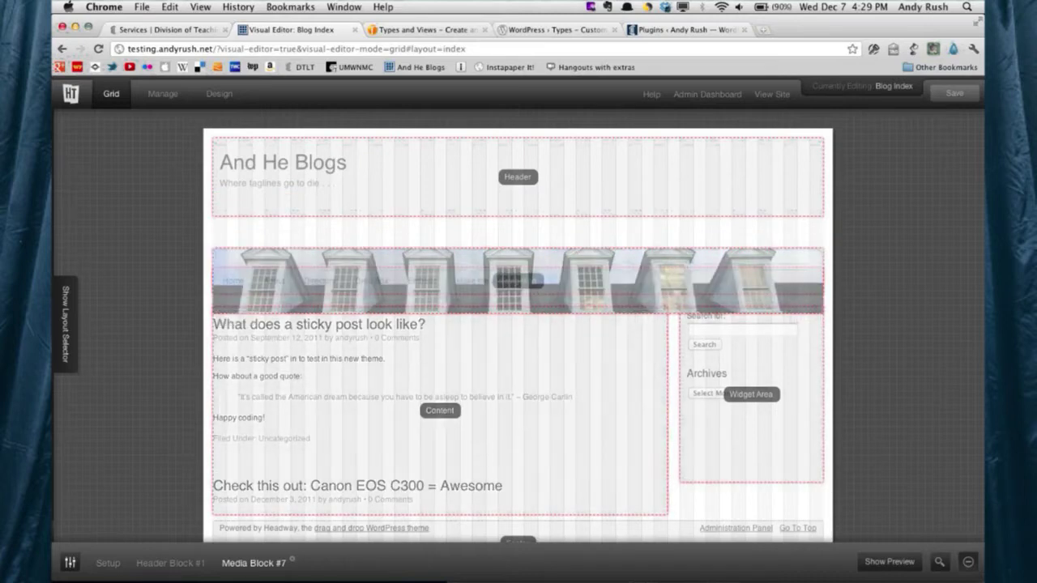
scroll(928, 365, down, 5)
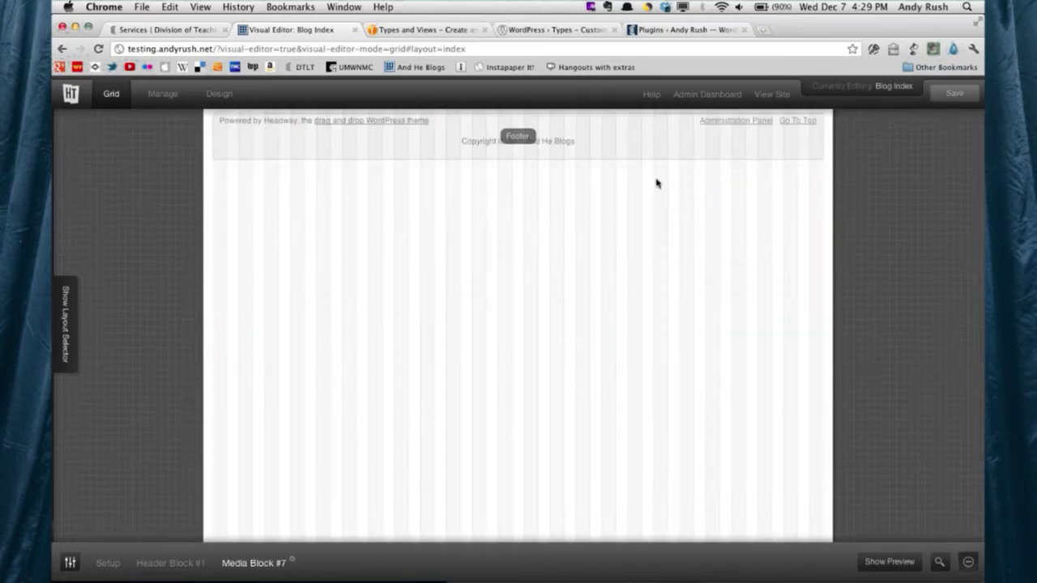
drag(618, 149, 827, 287)
scroll(870, 246, up, 3)
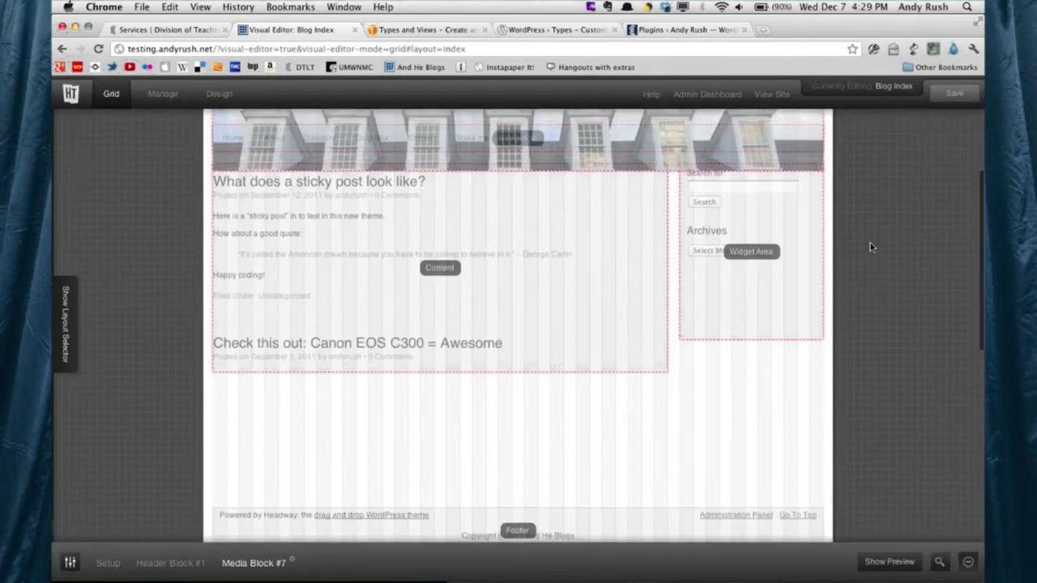
scroll(871, 243, up, 2)
drag(633, 366, 634, 422)
drag(727, 409, 732, 473)
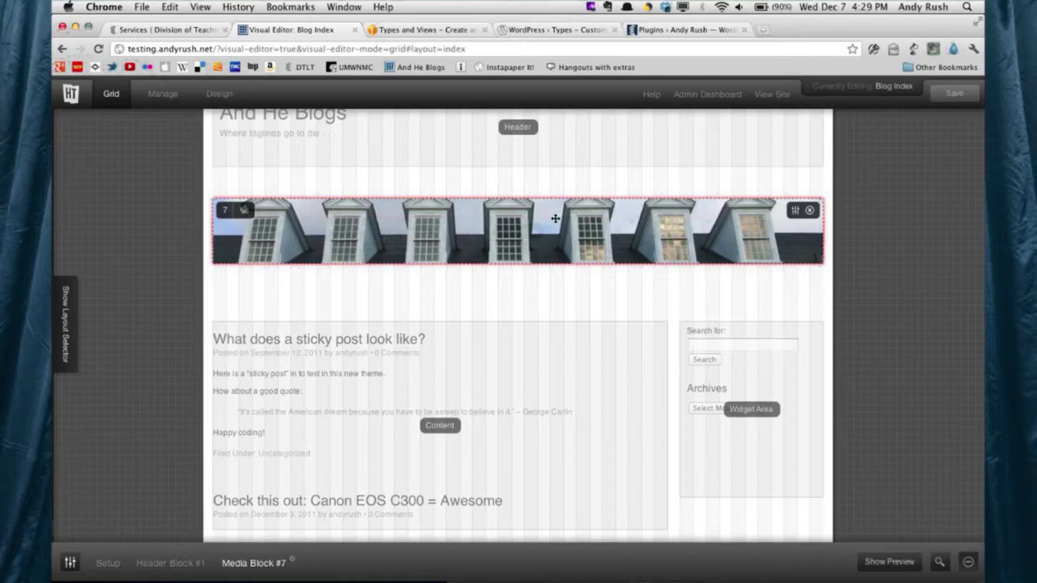
Reorder the grid so the navigation block sits under the header and the image media block sits below the navigation
drag(556, 215, 547, 267)
drag(570, 228, 567, 200)
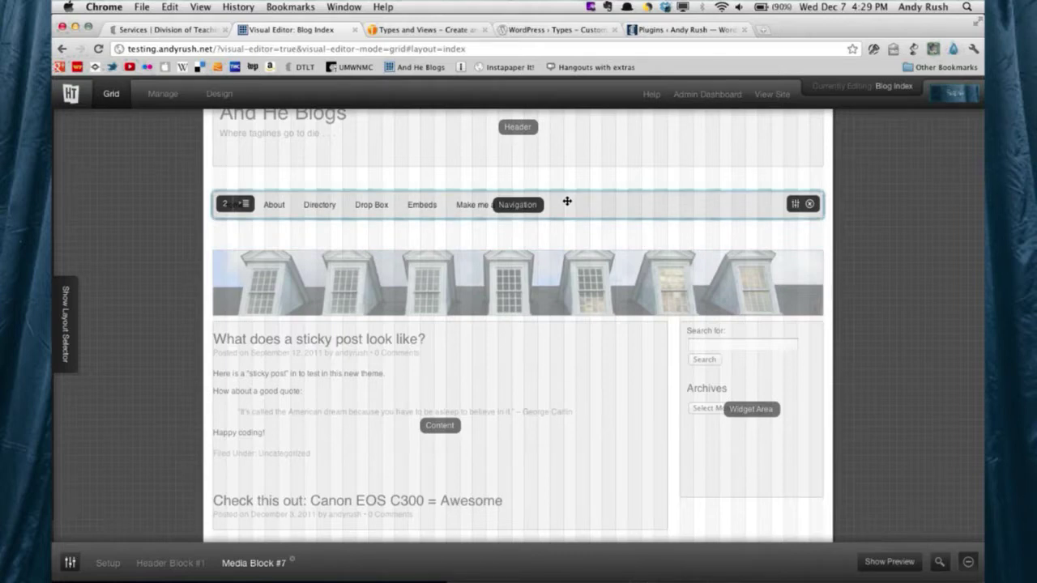
drag(567, 201, 567, 201)
Draw a small new block in the space below the widget area, then delete it without assigning a block type
scroll(905, 280, down, 5)
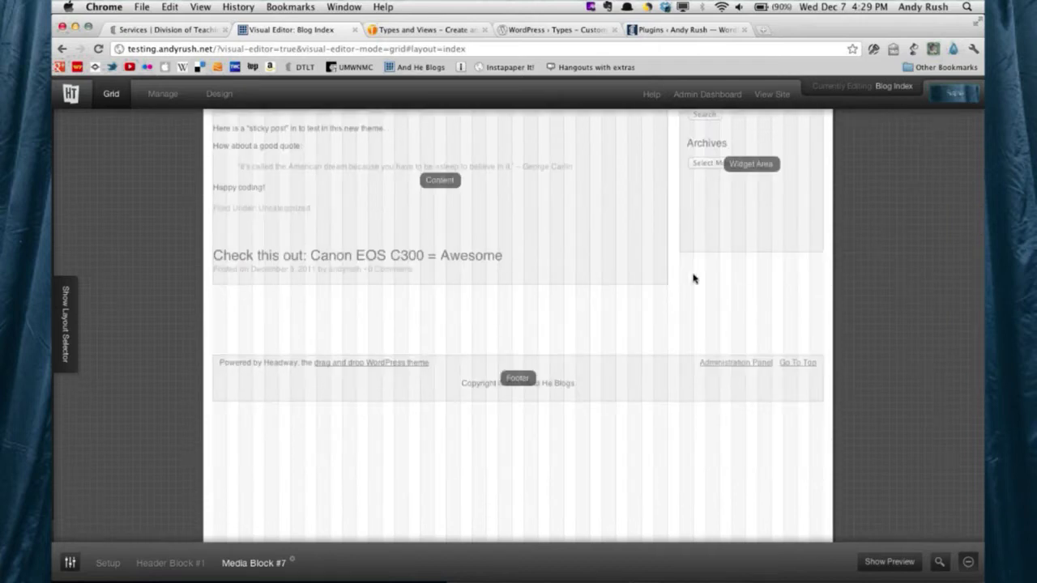
drag(702, 273, 792, 334)
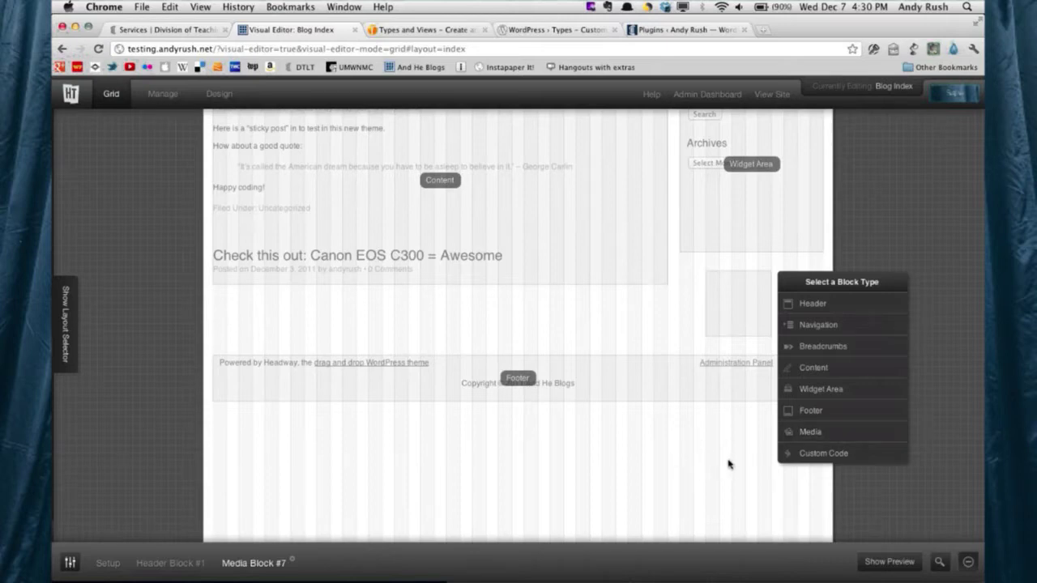
mouse_move(725, 318)
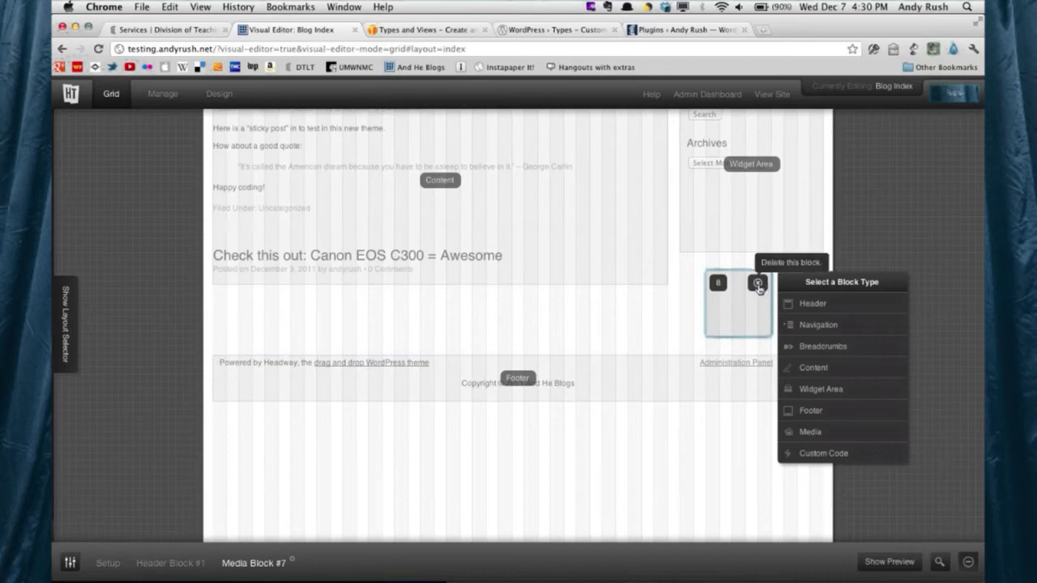
click(758, 284)
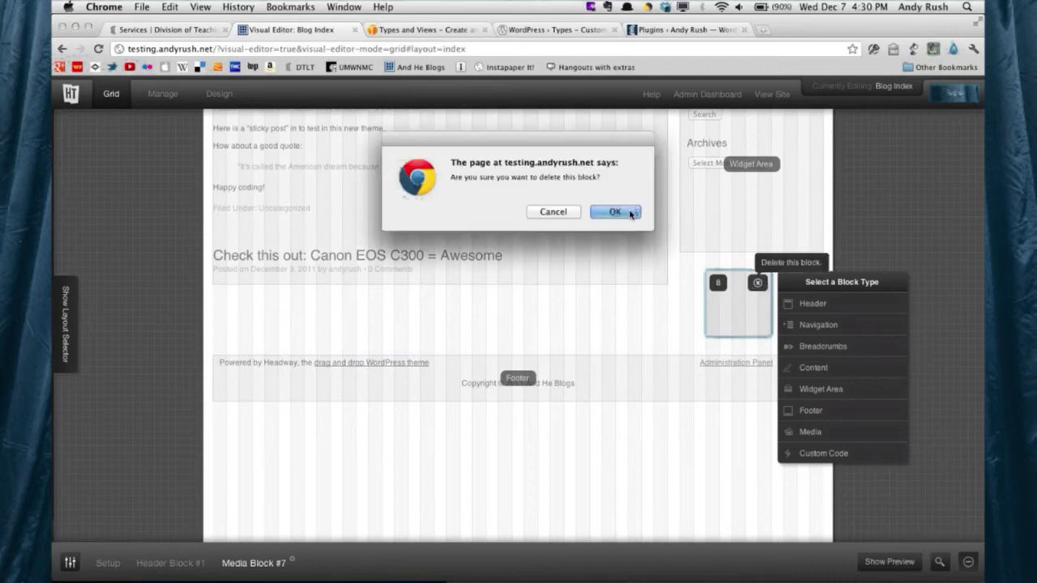
click(631, 216)
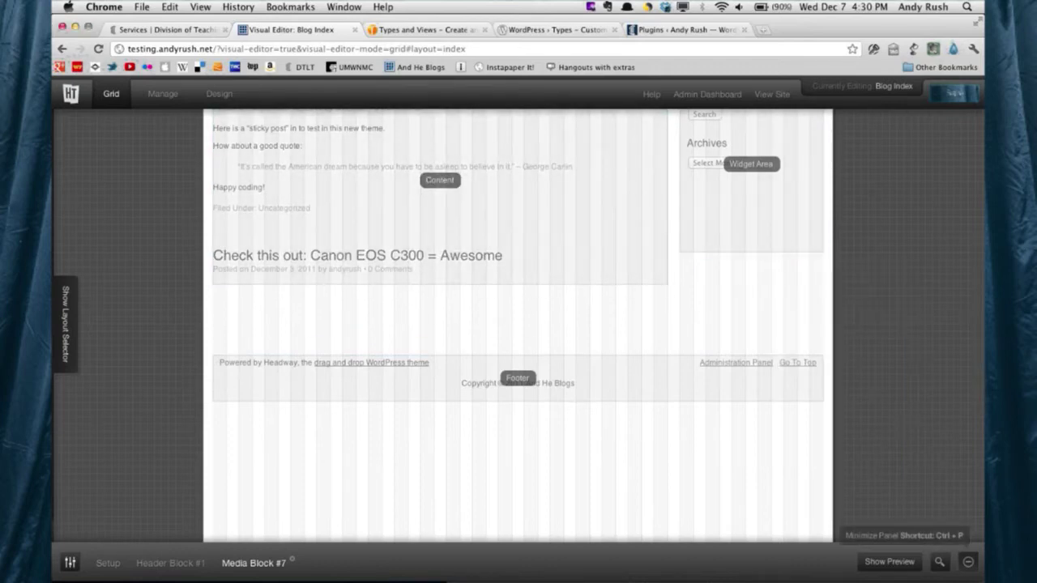
Expand the options panel and switch the visual editor to Design mode, discarding the unsaved grid changes
click(969, 568)
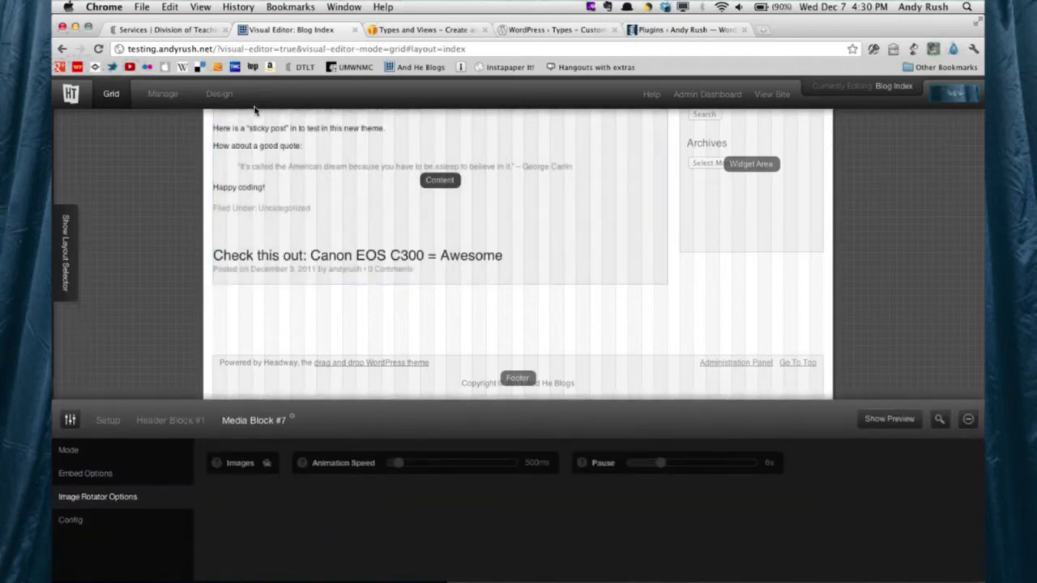
click(220, 95)
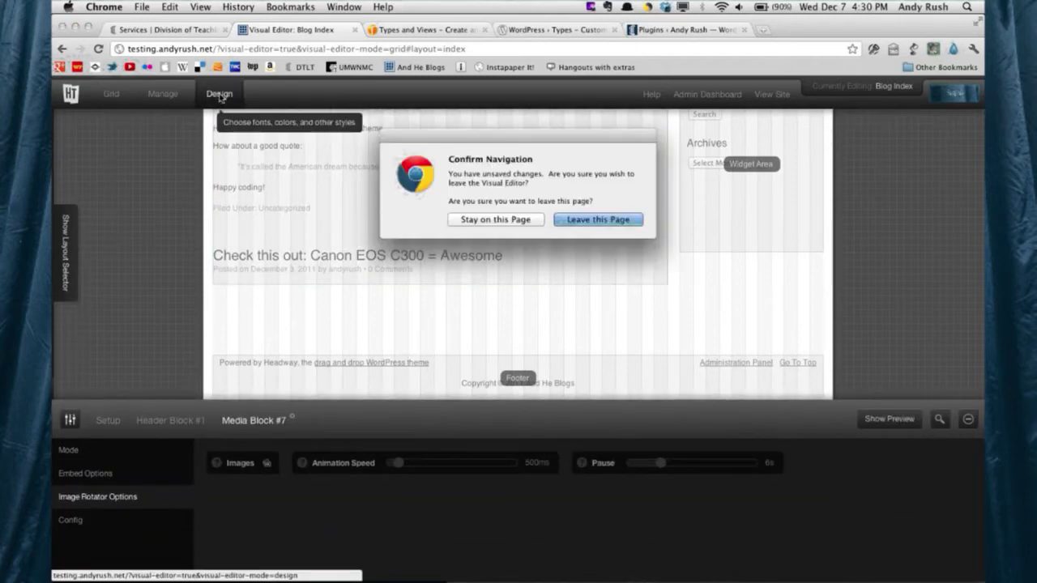
click(592, 221)
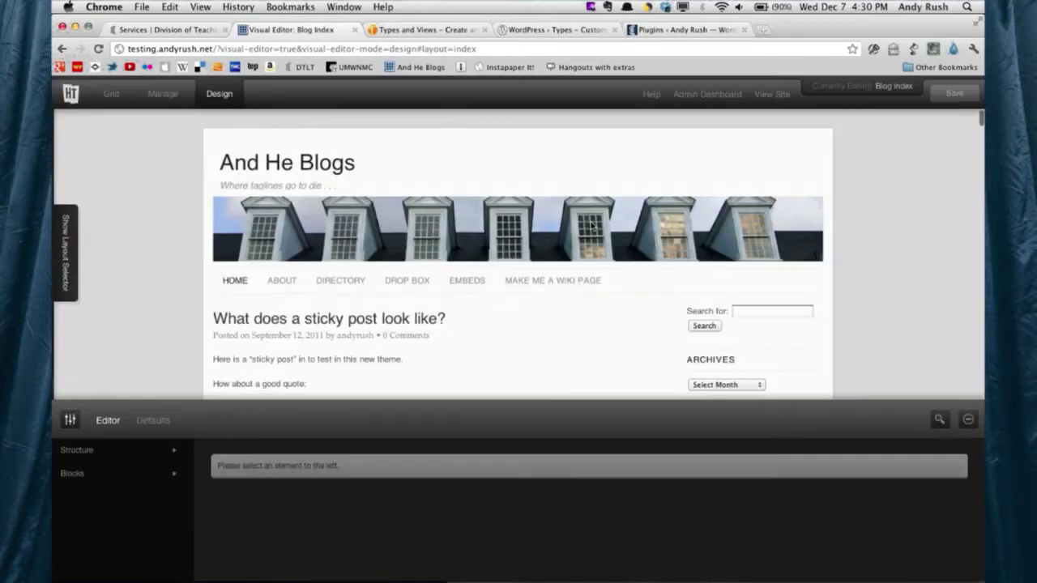
Open the style settings of the Header block's Site Title element
click(95, 456)
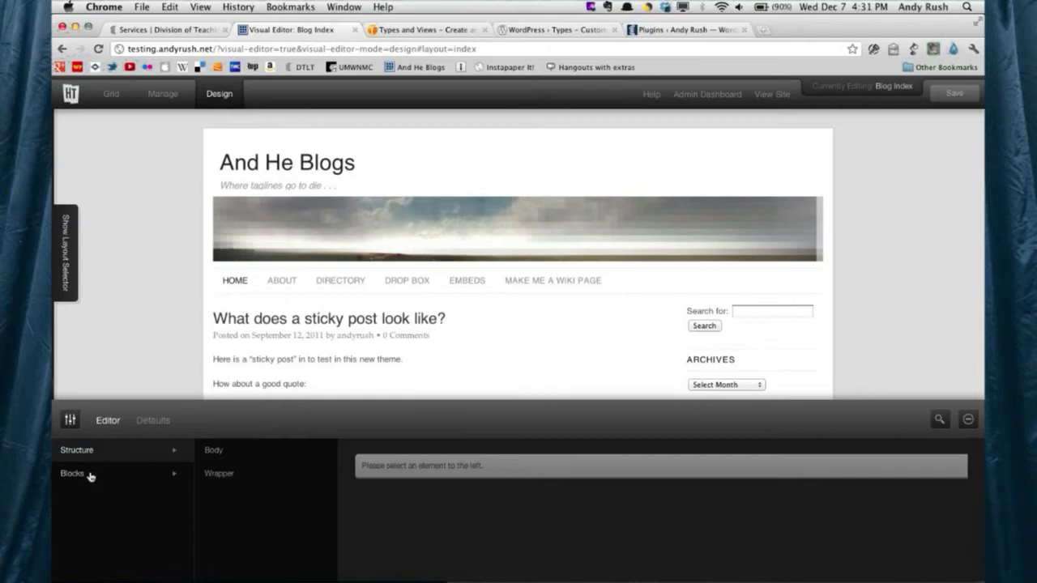
click(89, 475)
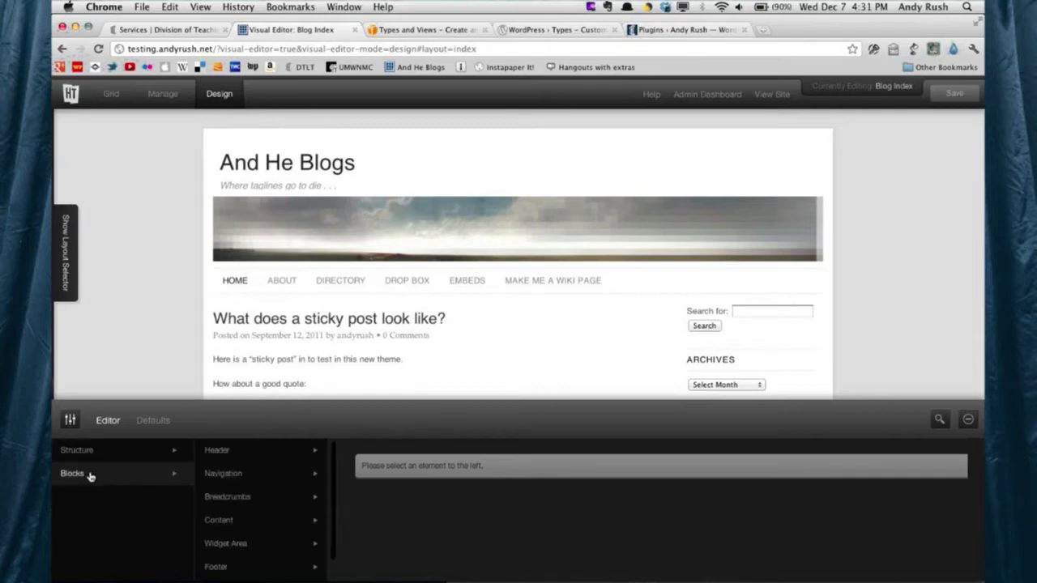
click(222, 452)
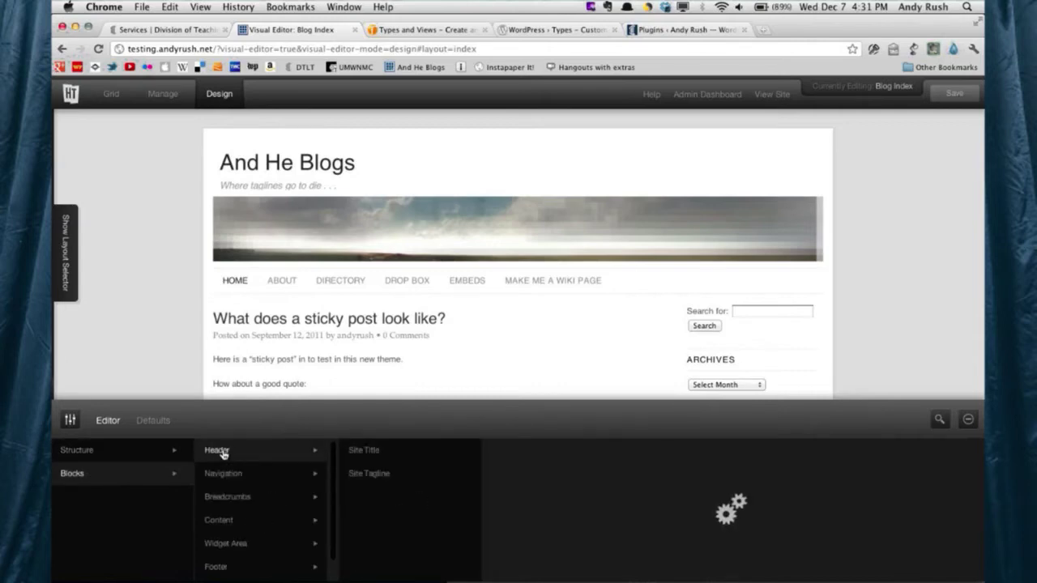
click(367, 454)
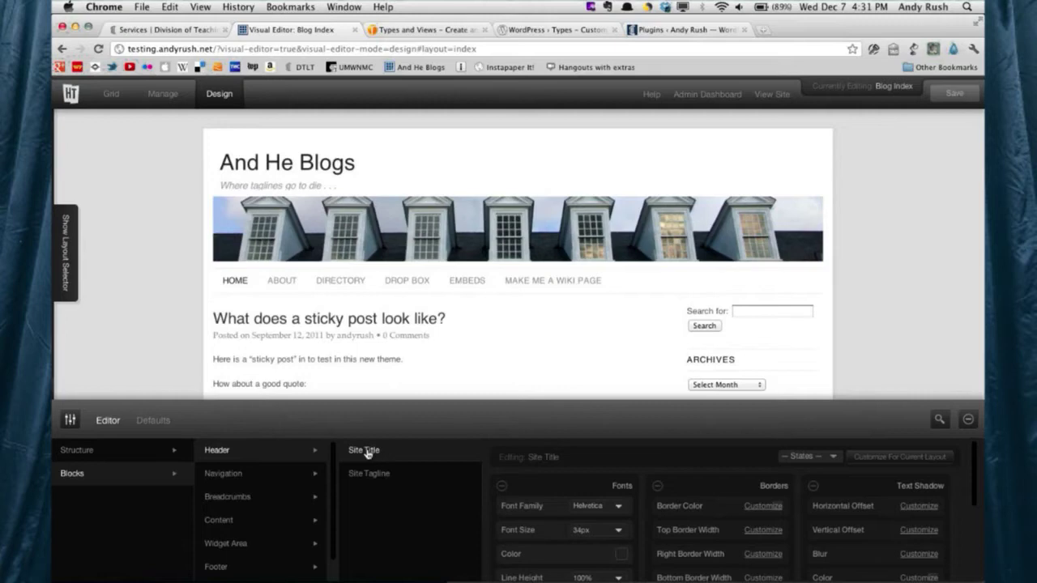
Show the layout selector and look at its templates list, returning to the pages list
click(65, 253)
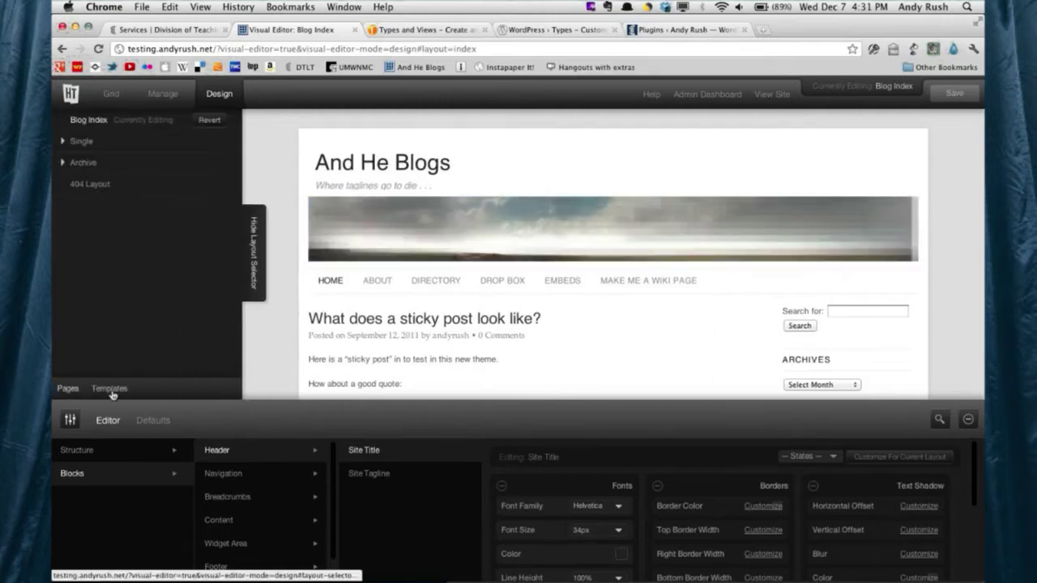
click(110, 389)
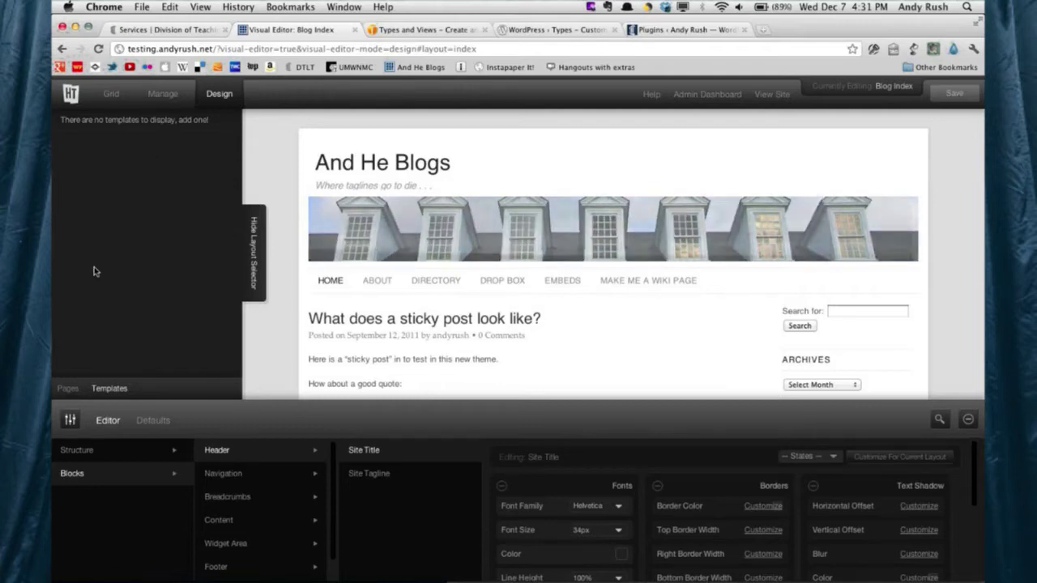
click(68, 390)
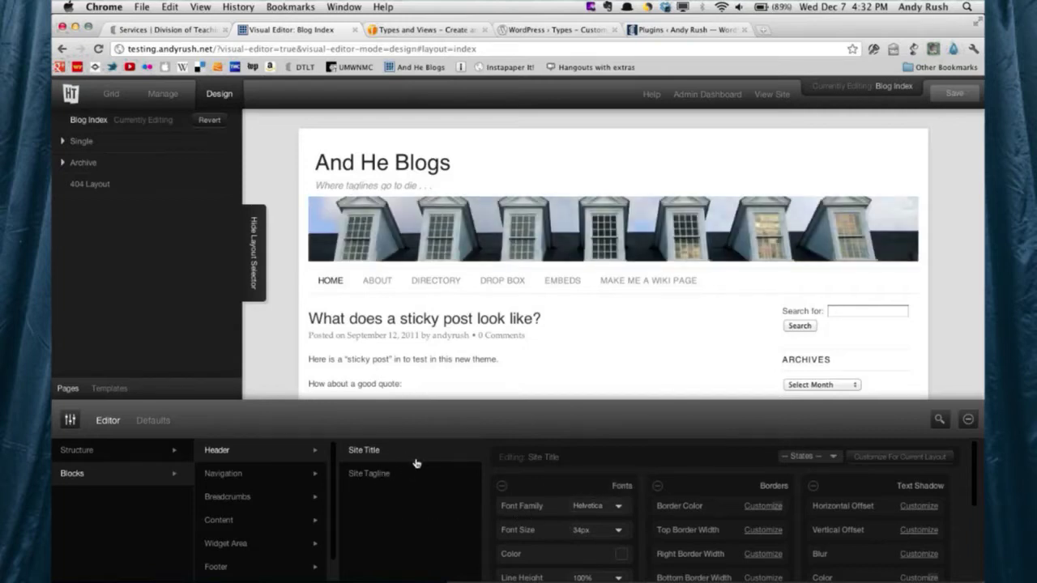
Set the site title's font family to Impact
click(619, 508)
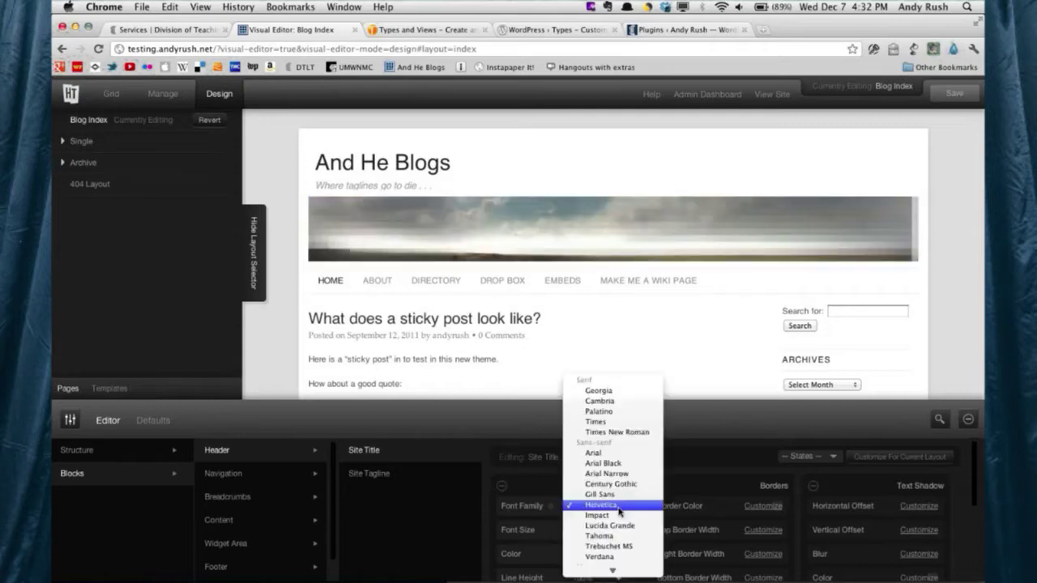
click(616, 517)
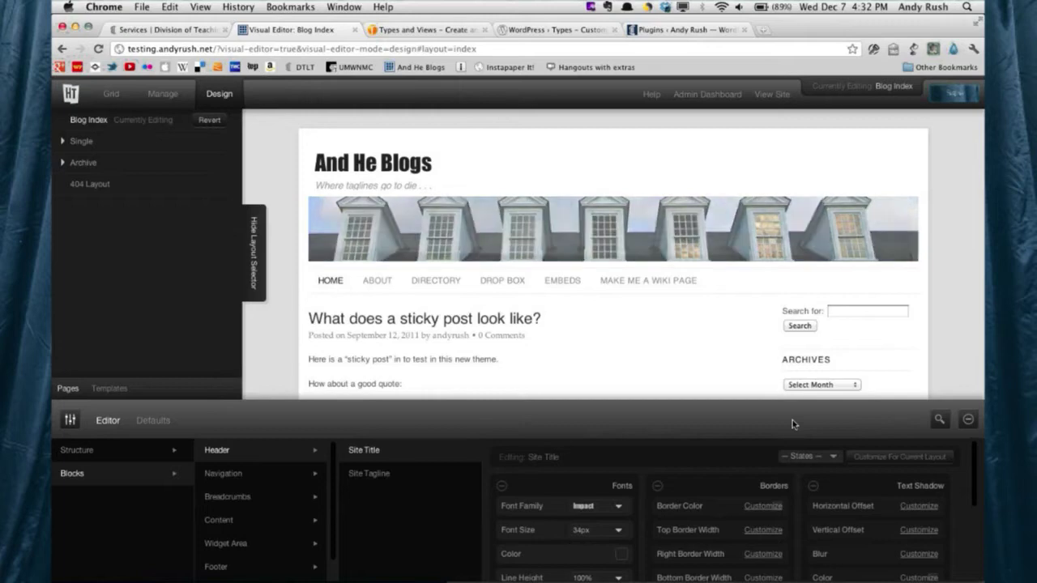
View the live site before saving to check its title and posts, and close it to return to the visual editor
click(768, 98)
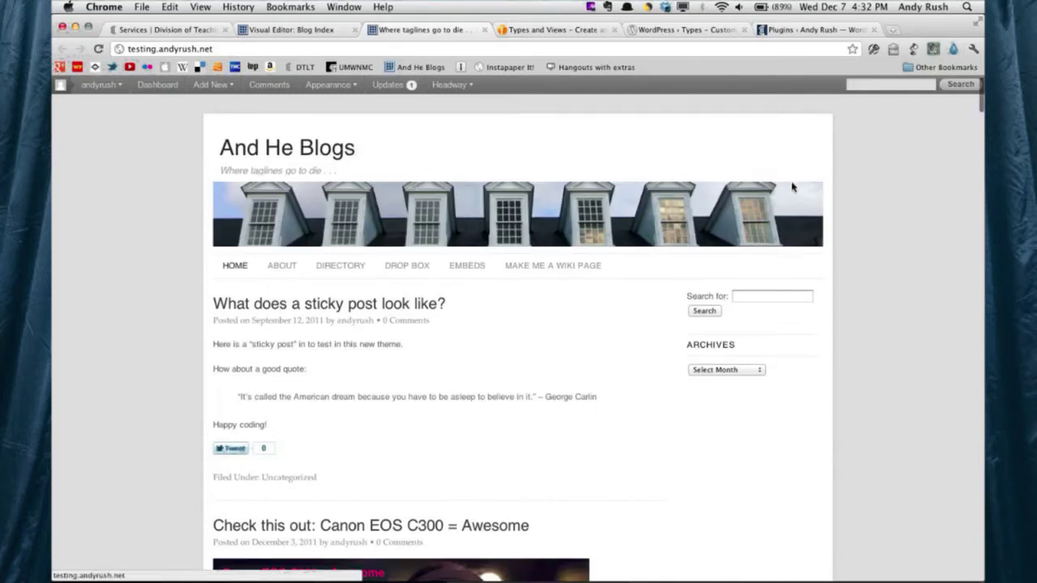
scroll(929, 315, down, 5)
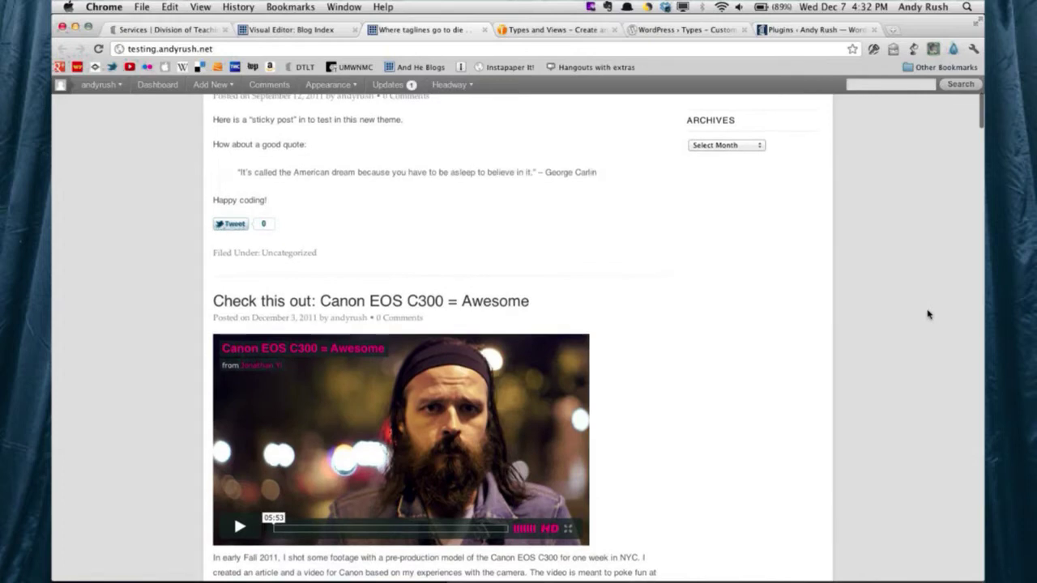
scroll(929, 315, up, 5)
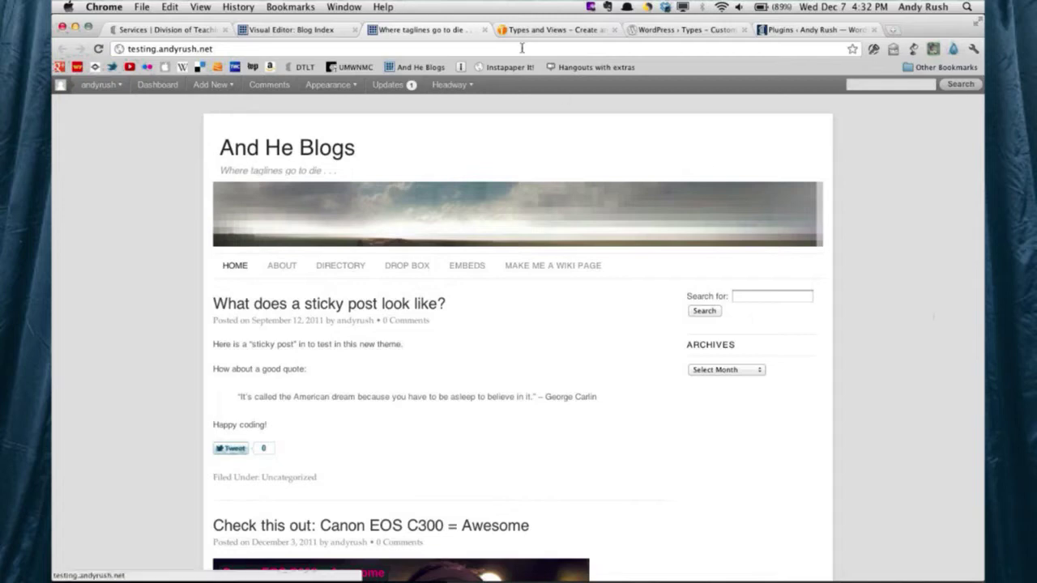
click(484, 30)
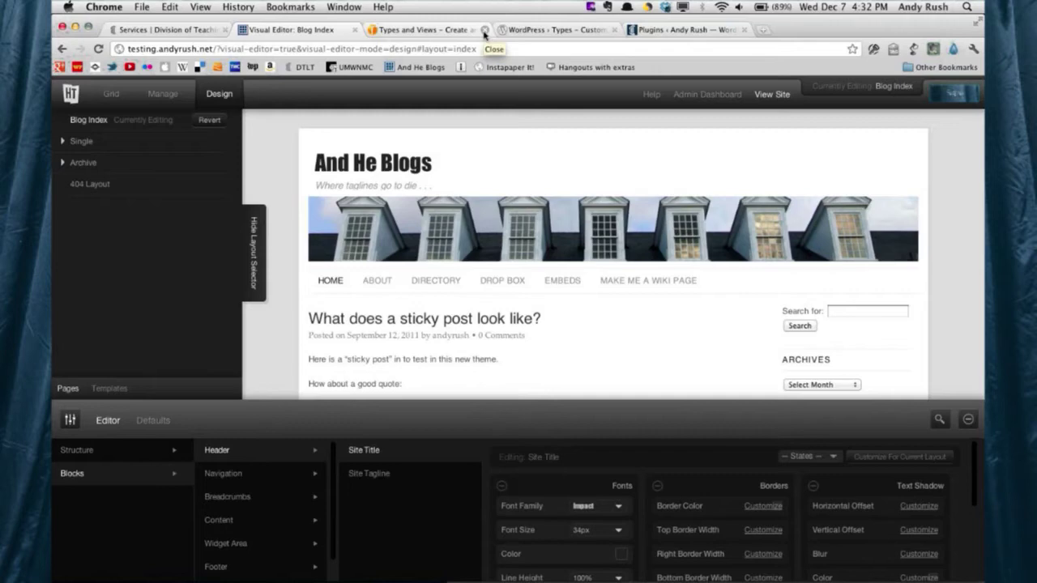
Save the design changes, check the site title's font on the live site, and close that page
click(950, 97)
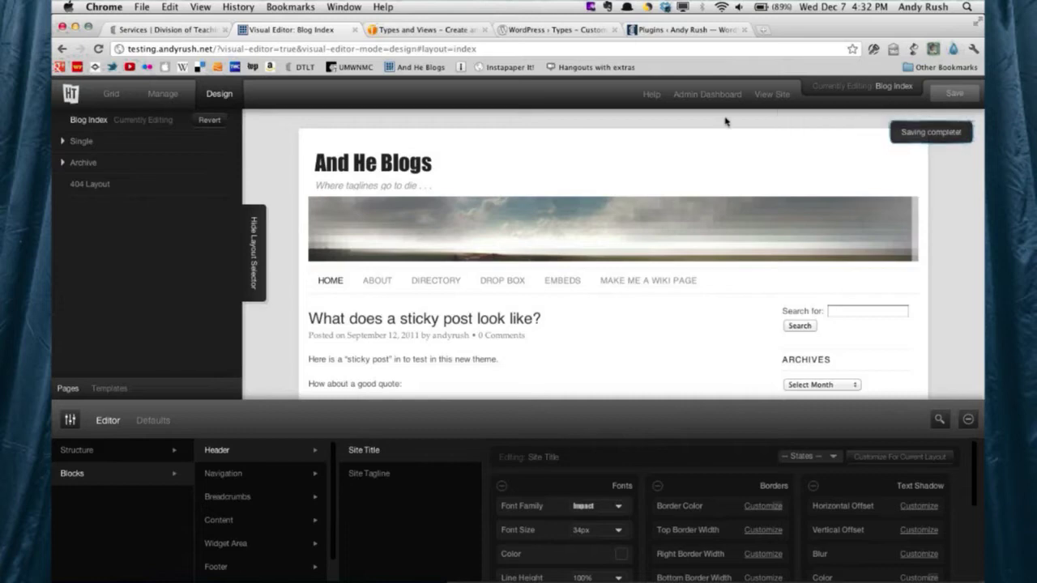
click(774, 96)
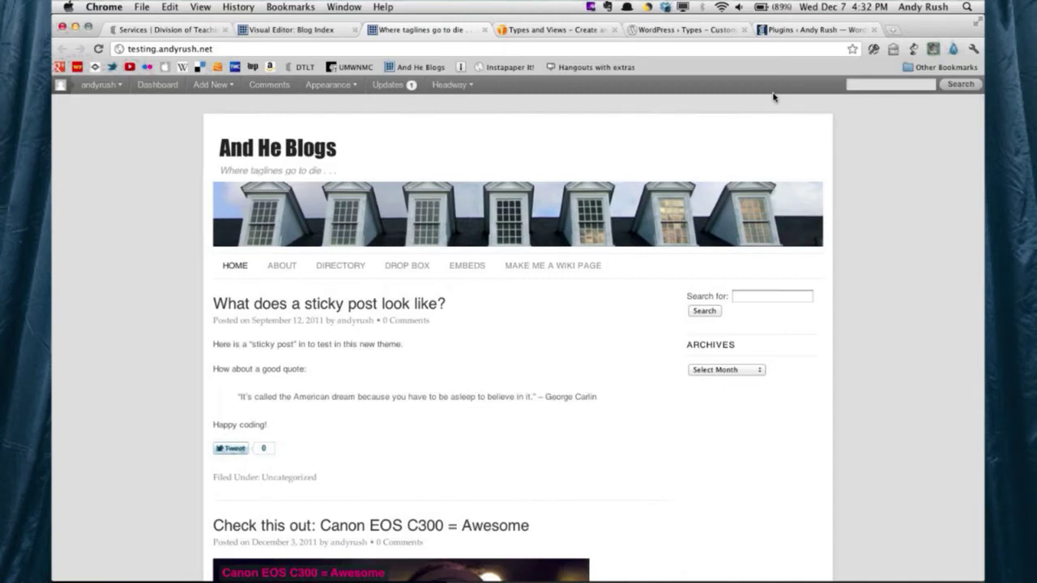
click(485, 30)
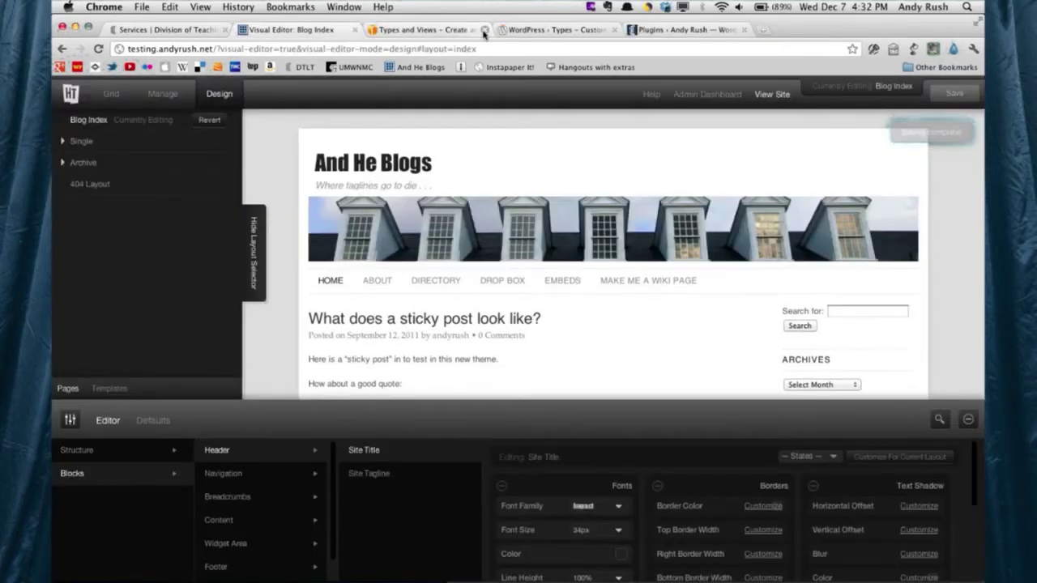
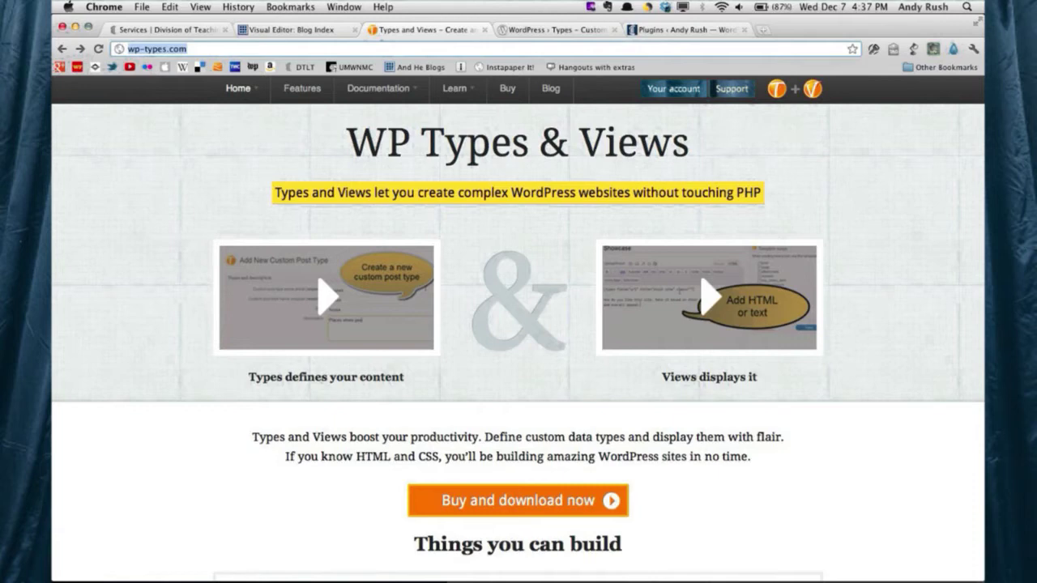
Review the Types plugin's description on its WordPress.org Plugin Directory page
click(557, 30)
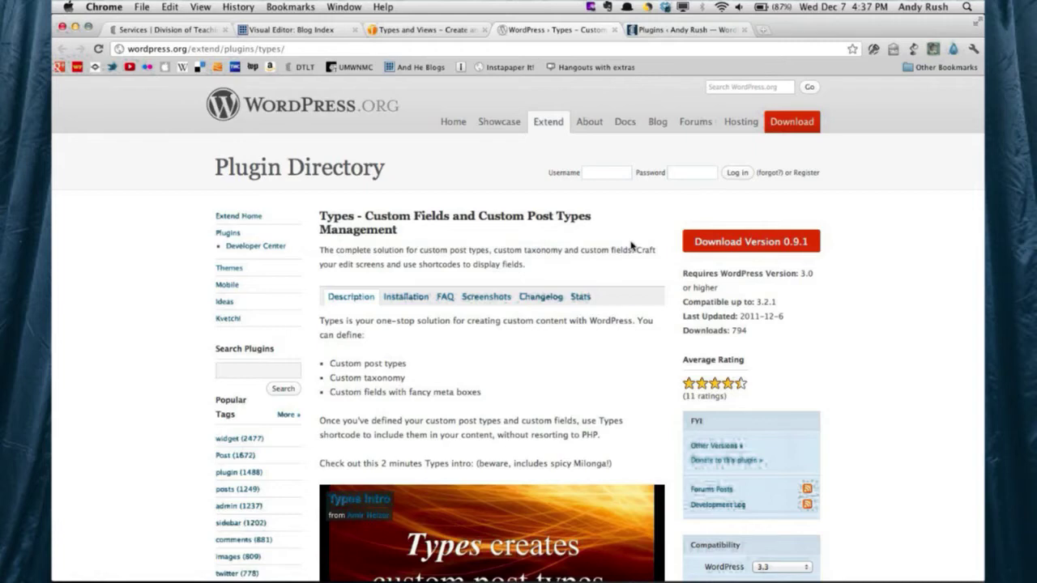
scroll(631, 245, down, 5)
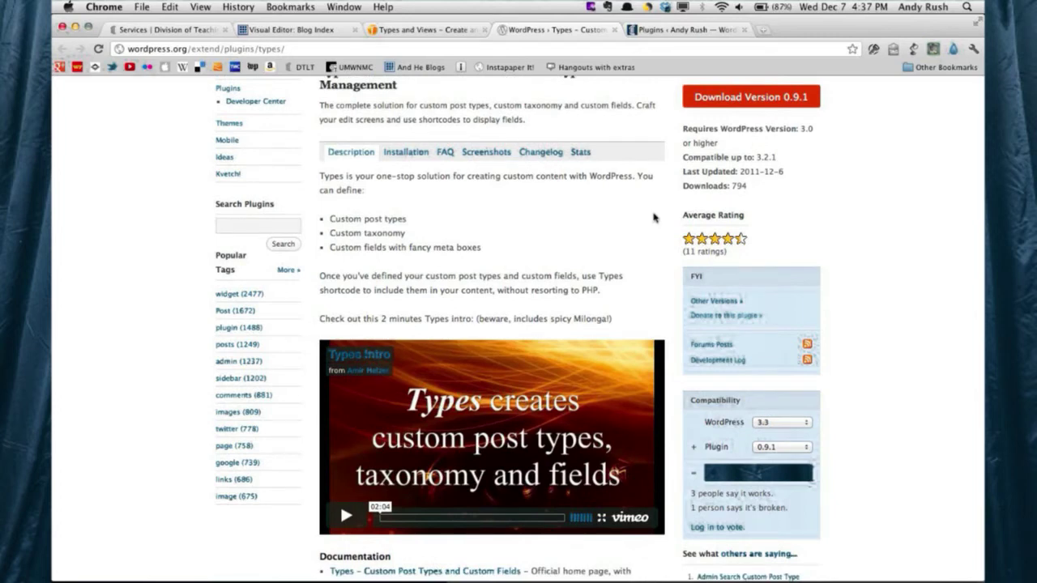
scroll(655, 218, up, 2)
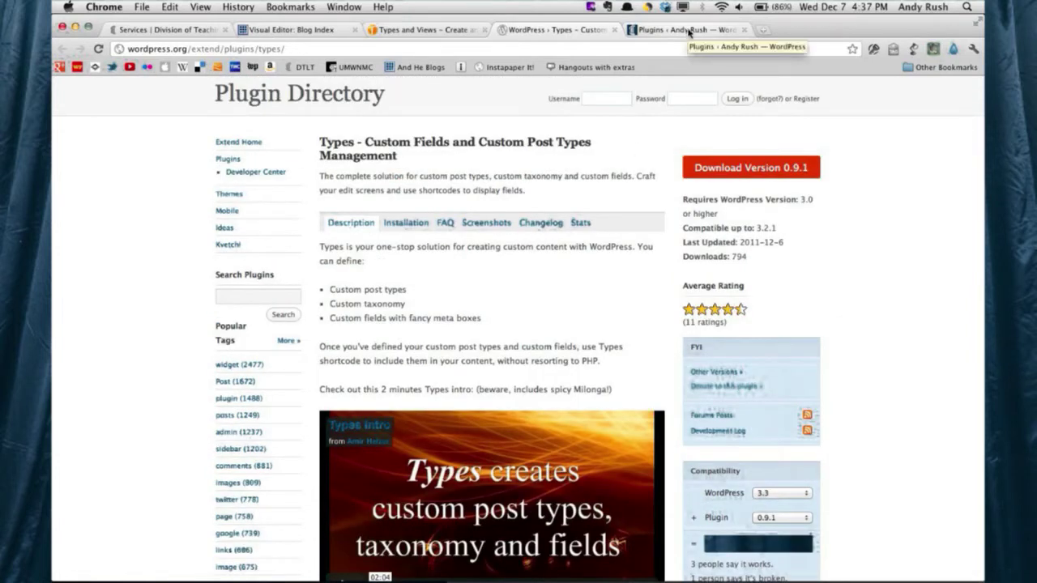
Start adding a custom post type with the Types plugin in the WordPress site's admin
click(688, 31)
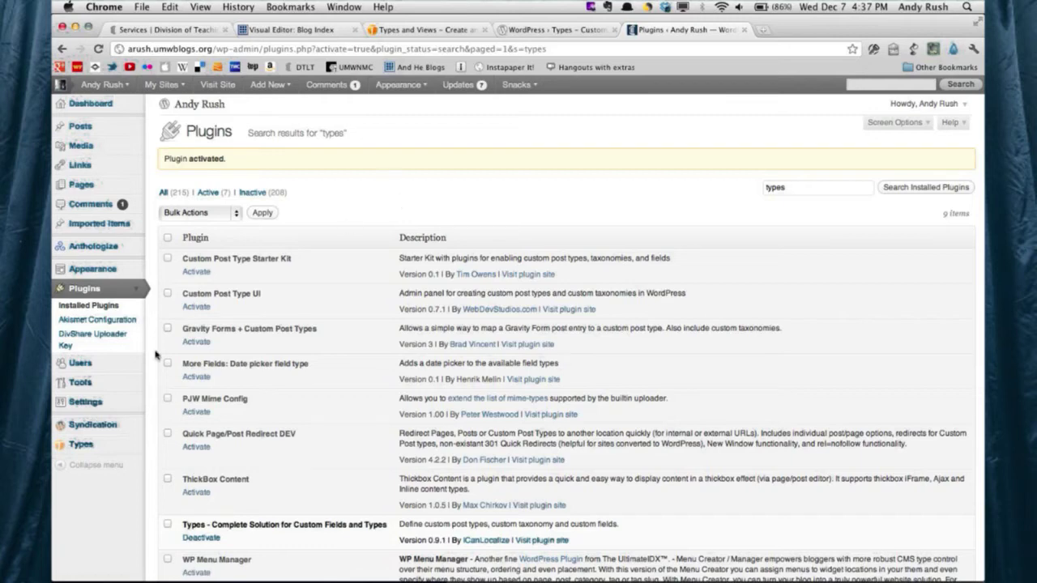
click(82, 446)
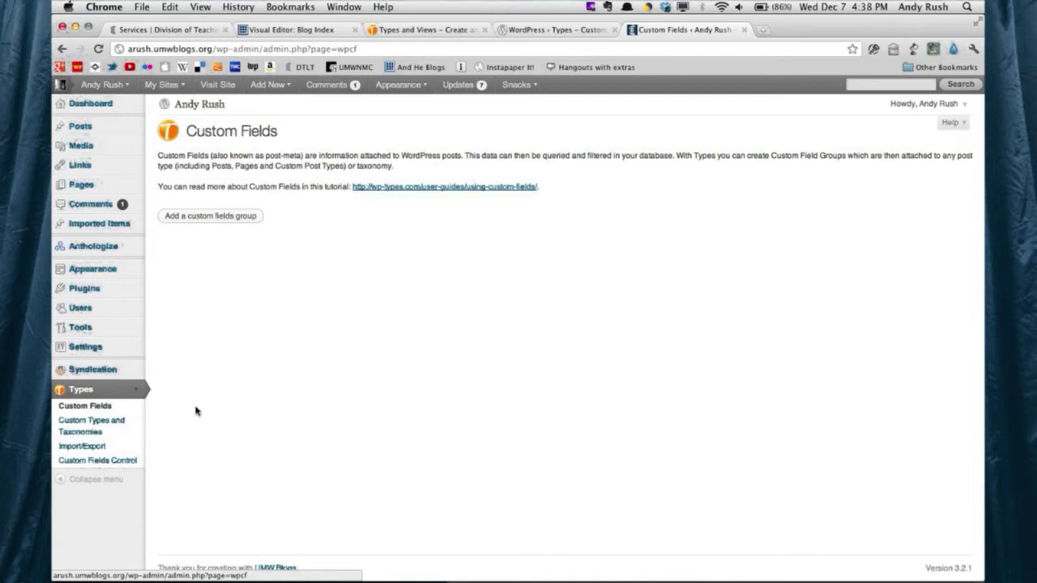
click(89, 427)
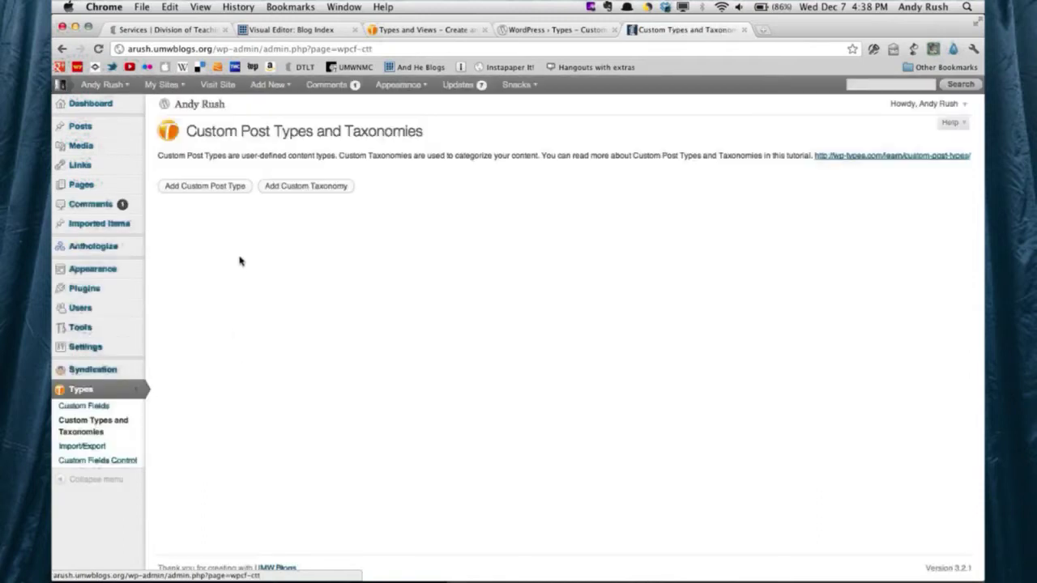
click(206, 186)
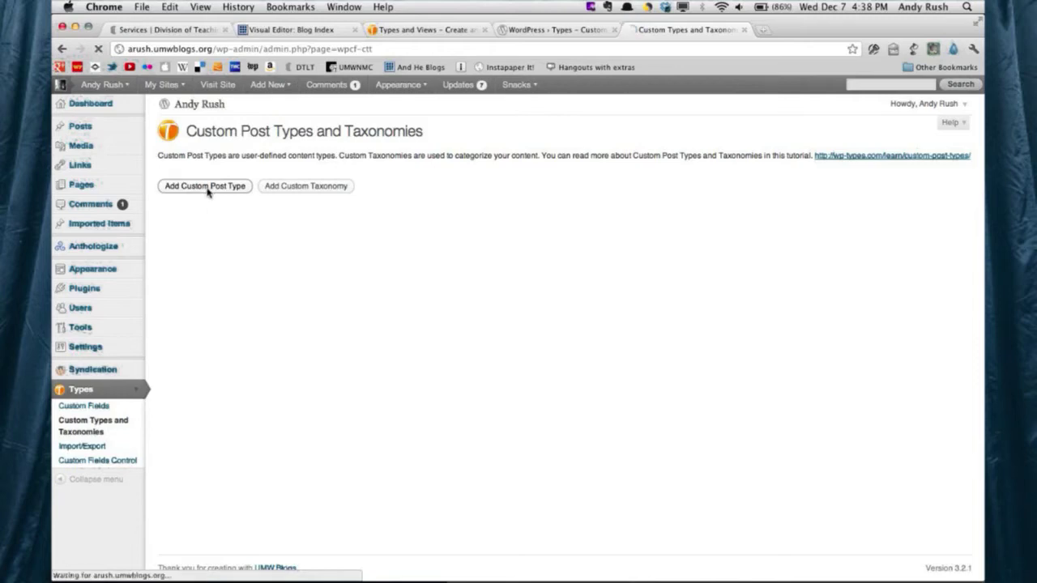
Name the custom post type Homes in the plural and Home in the singular, with the slug home
click(480, 191)
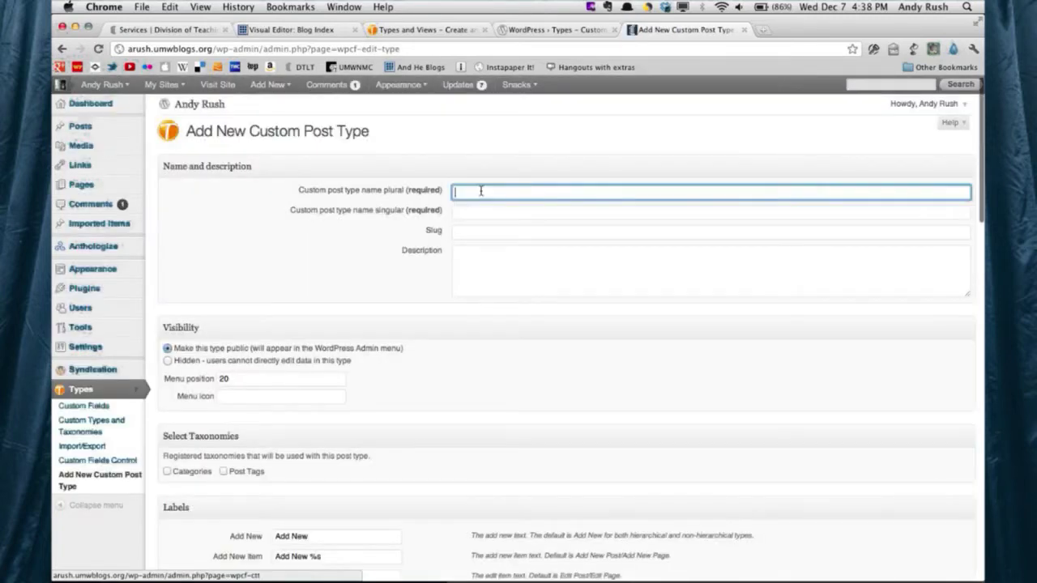
text(Homes)
key(Tab)
text(Home)
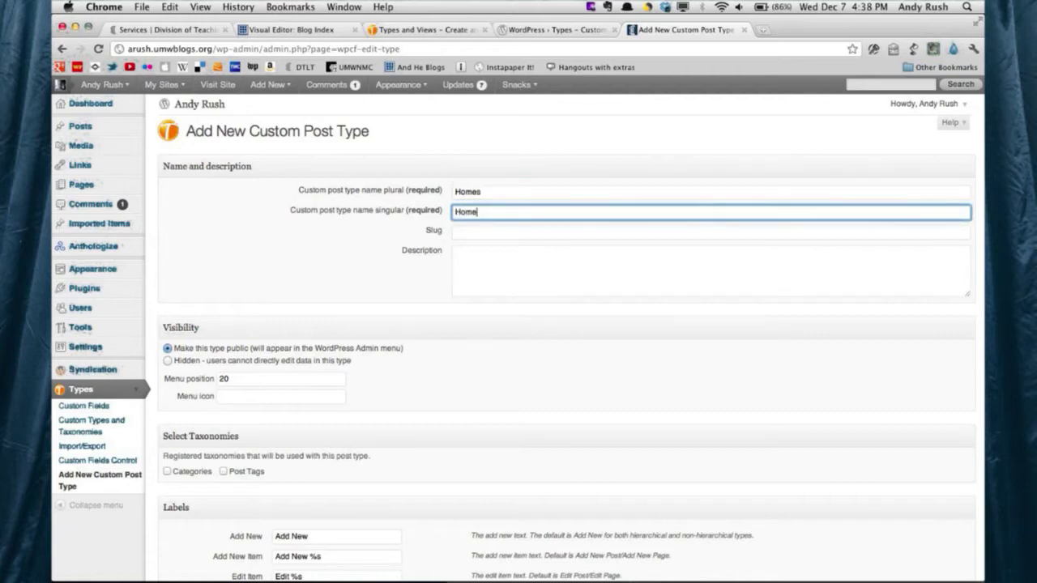
key(Tab)
text(home)
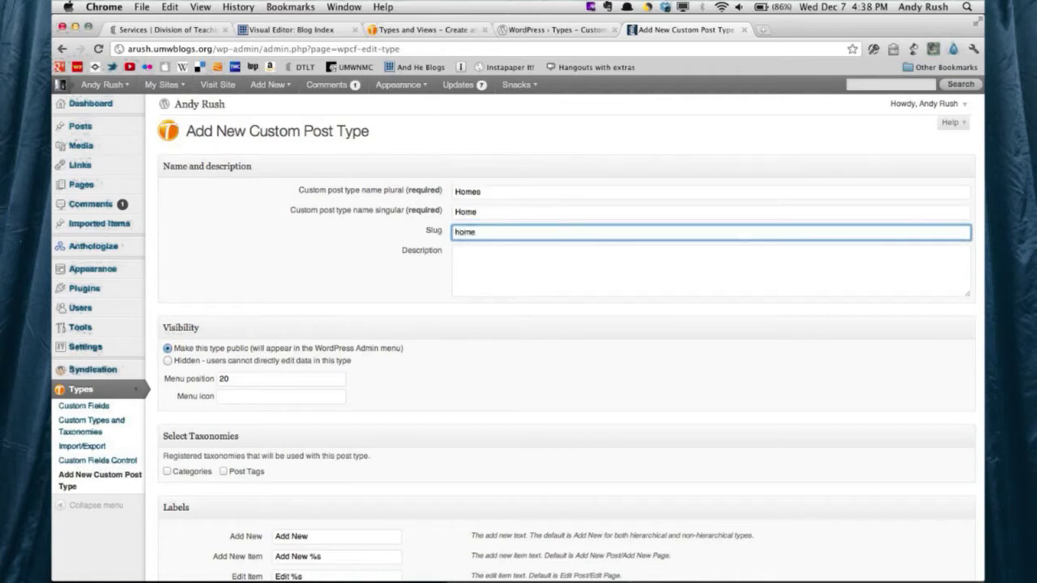
key(Tab)
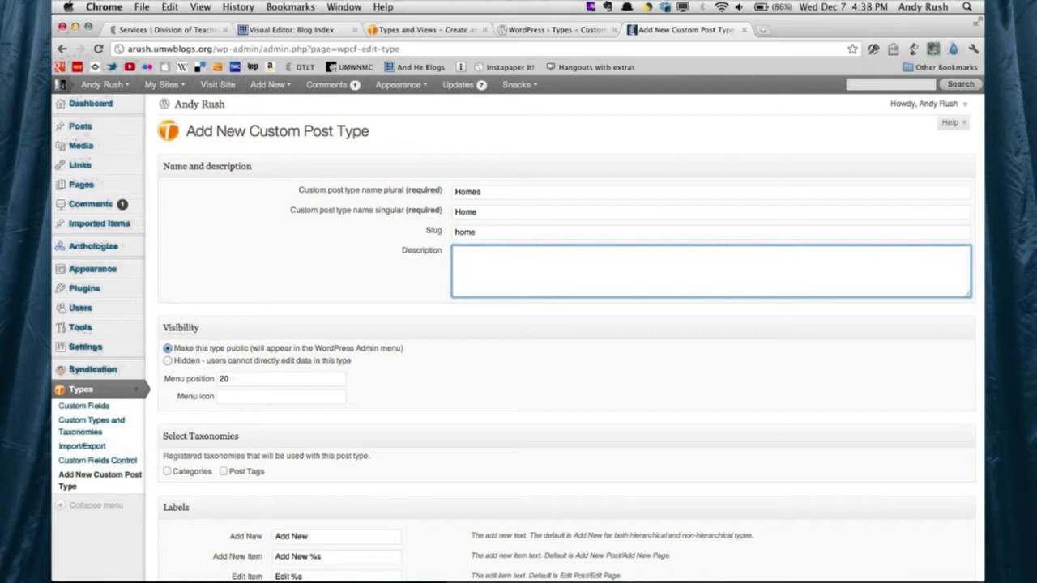
Enable the comments, trackbacks, revisions, author, excerpt, thumbnail, custom-fields and post-formats display sections, leaving page-attributes off
scroll(446, 370, down, 2)
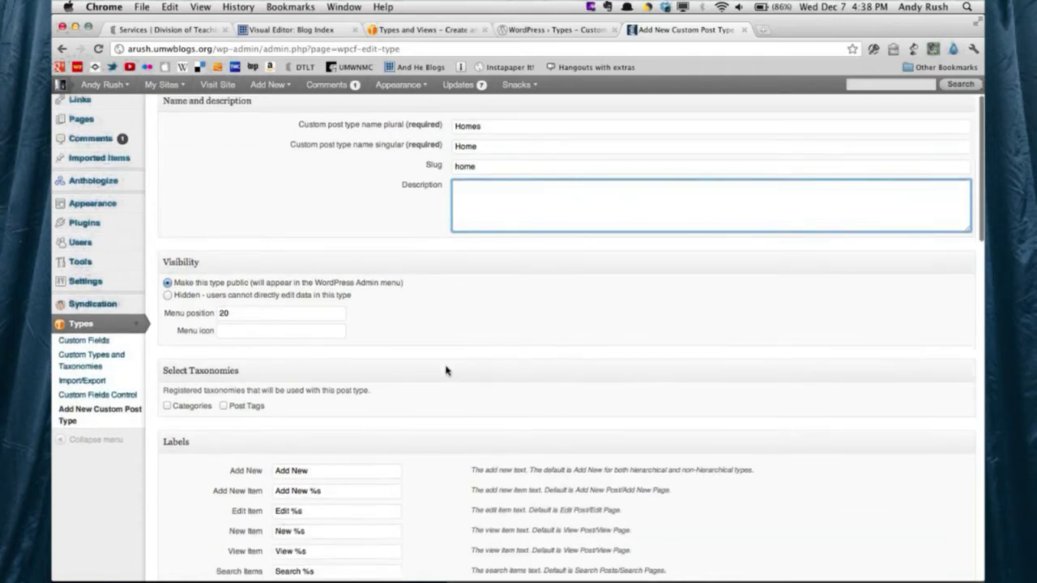
scroll(445, 370, down, 15)
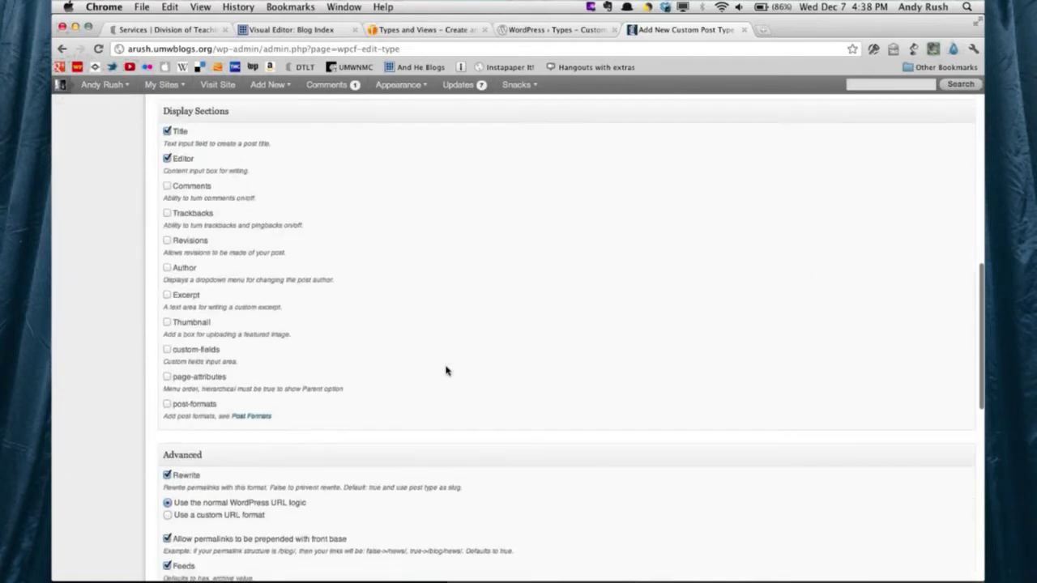
scroll(445, 370, down, 1)
scroll(446, 370, up, 2)
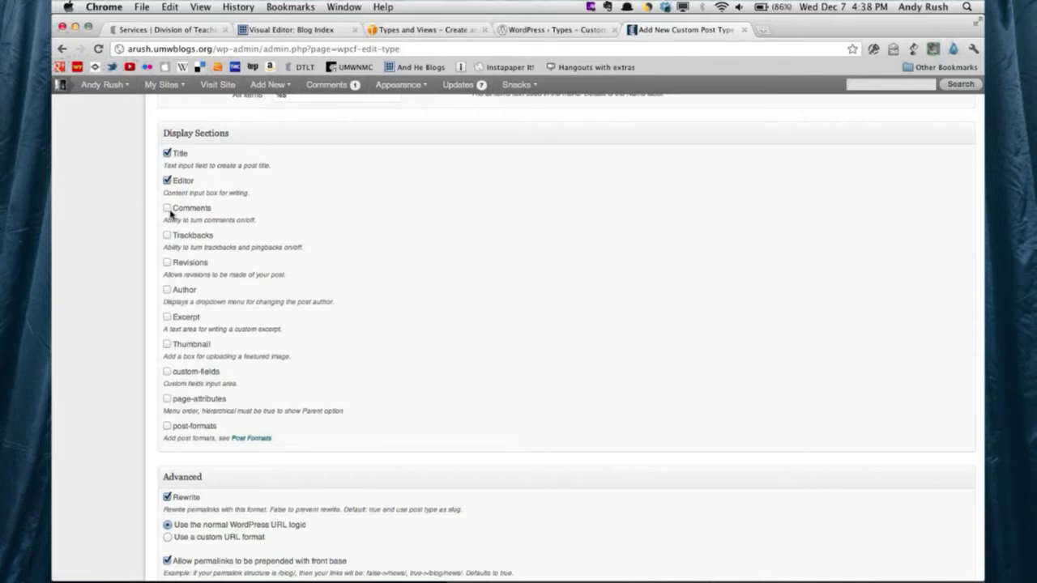
scroll(247, 299, down, 1)
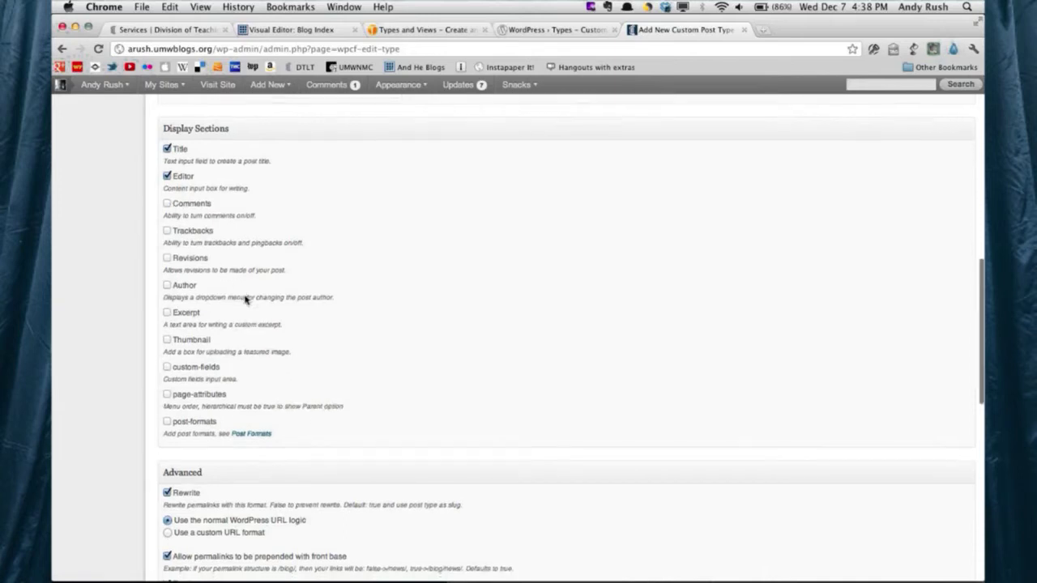
click(167, 201)
click(167, 229)
click(167, 256)
click(167, 283)
click(167, 311)
click(167, 365)
click(167, 337)
click(167, 393)
click(167, 419)
click(167, 392)
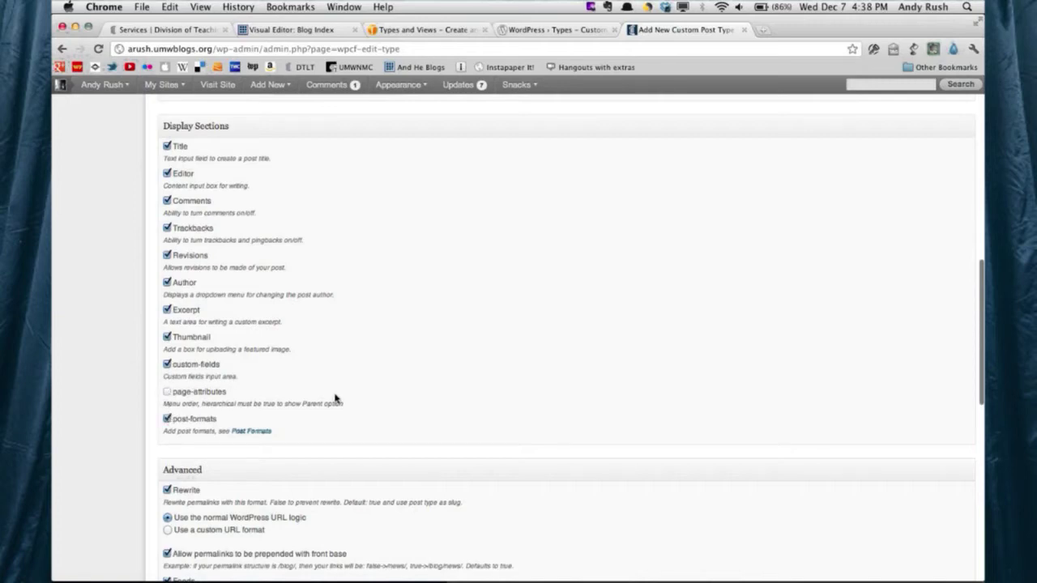
Save the custom post type and open the form for adding a new Home
scroll(336, 397, down, 1)
scroll(336, 397, down, 15)
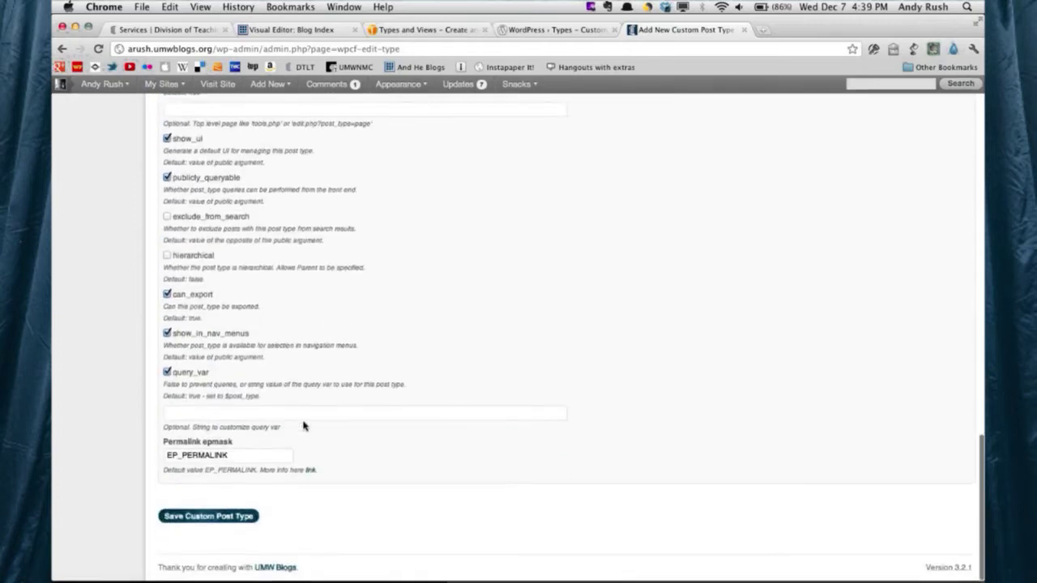
click(237, 519)
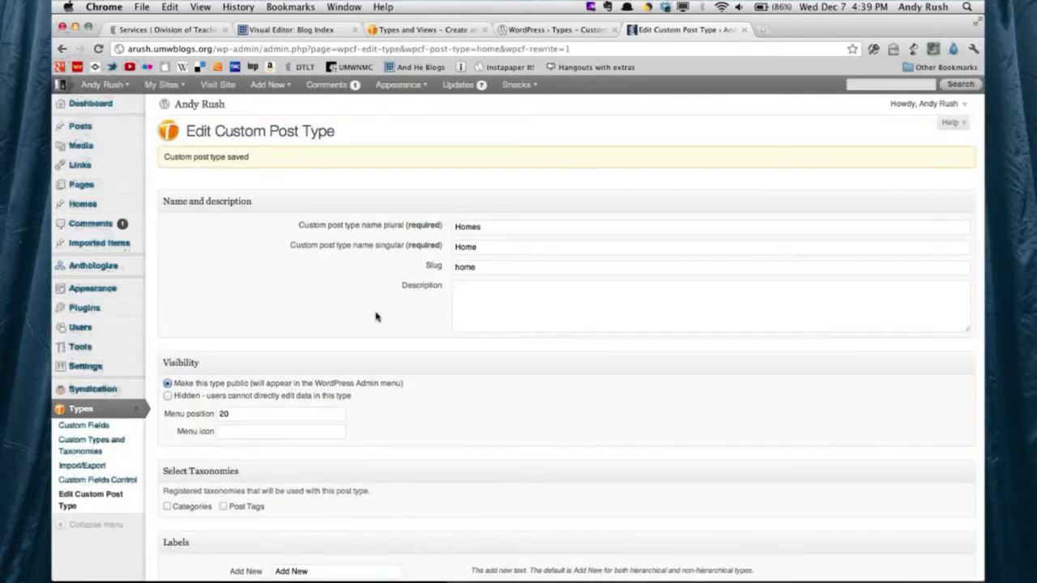
click(138, 208)
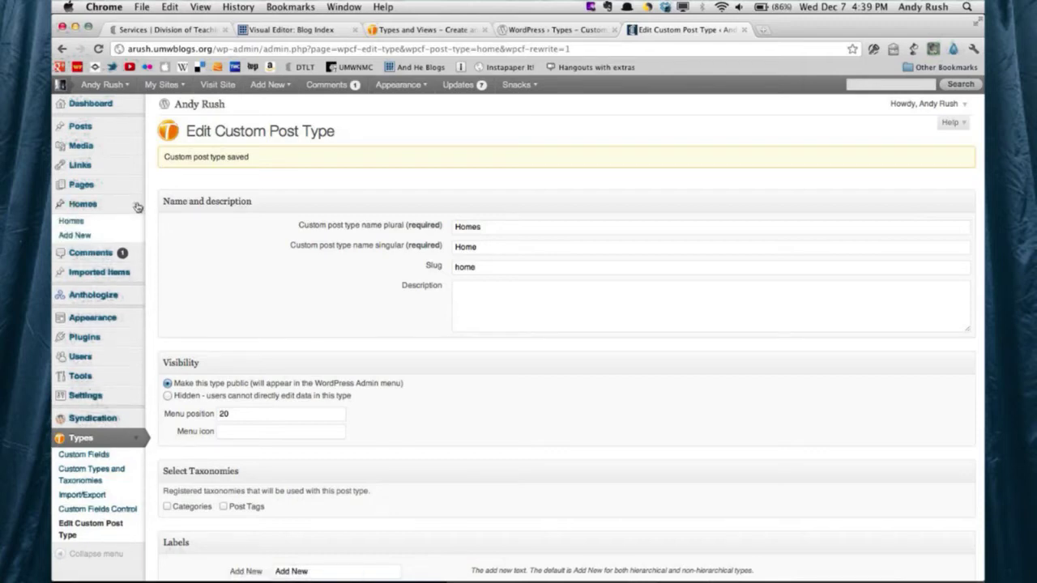
click(92, 239)
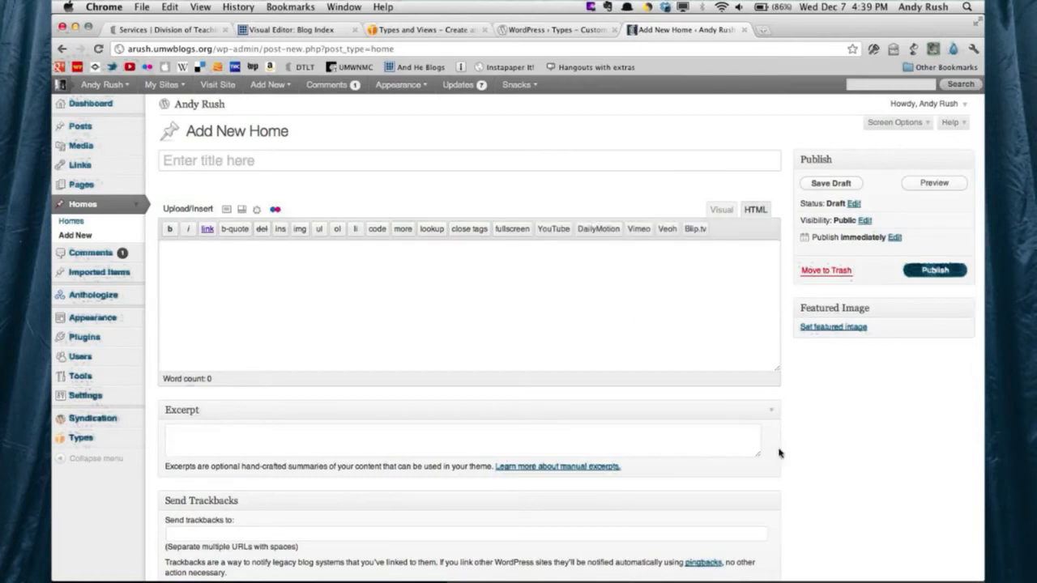
Start adding a custom taxonomy in the Types plugin
click(135, 443)
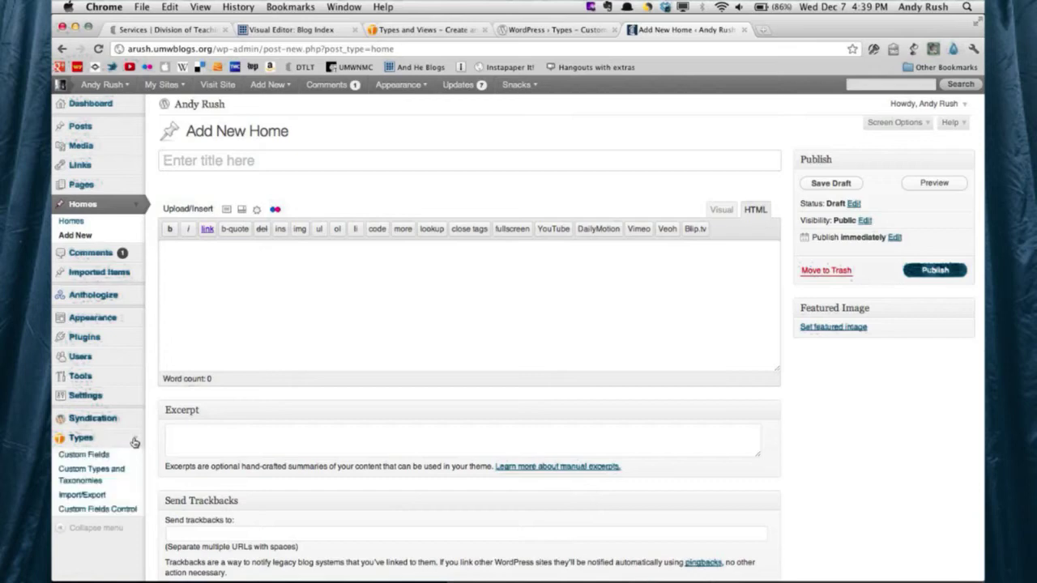
click(99, 476)
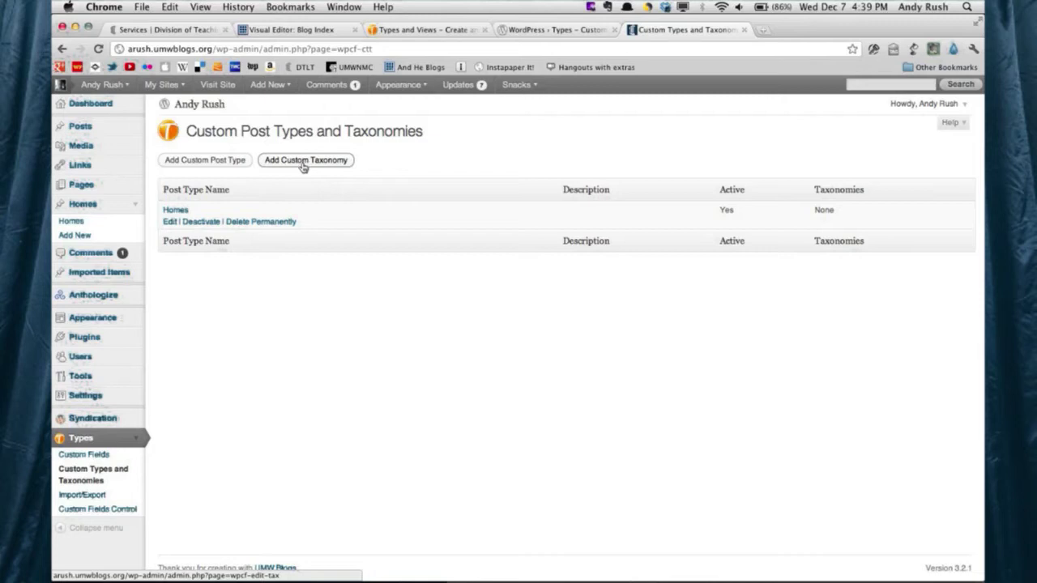
click(303, 162)
Name the taxonomy Home Styles in the plural and Home Style in the singular, with the slug style
click(479, 193)
text(Home Styles)
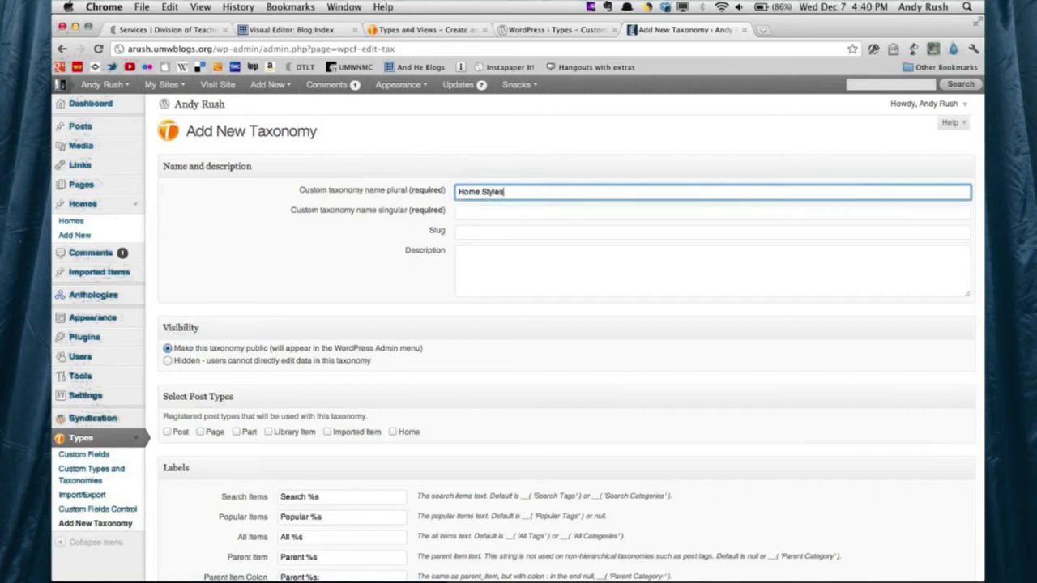
key(Tab)
text(Home)
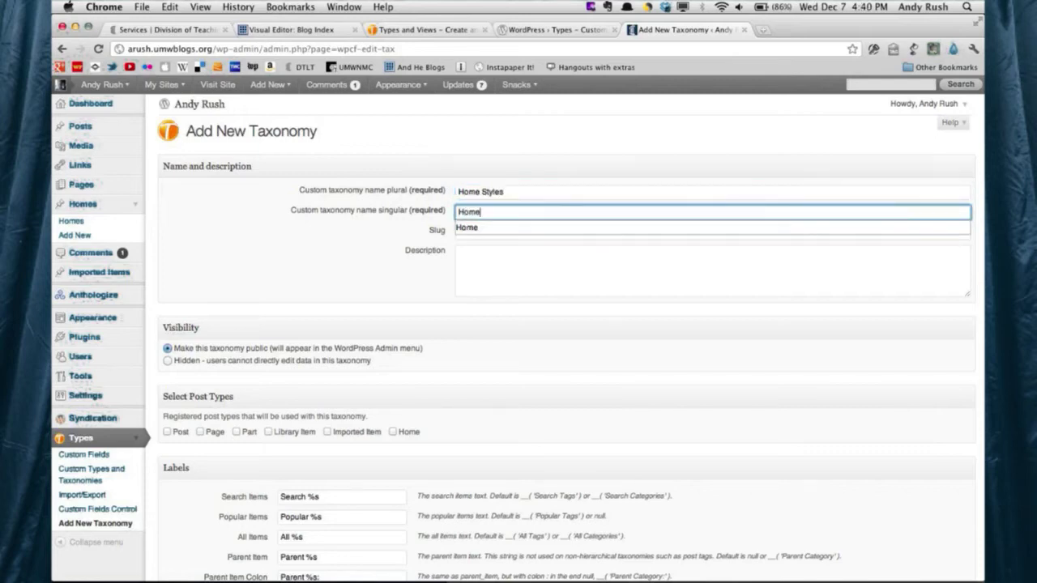
text( Style)
key(Tab)
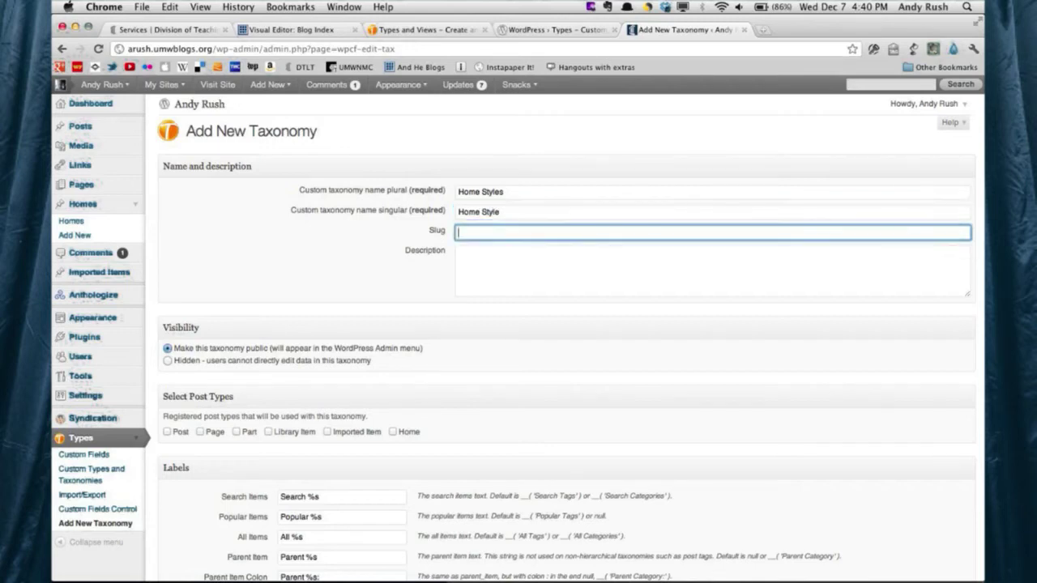
text(home)
key(BackSpace)
key(BackSpace)
key(BackSpace)
key(BackSpace)
text(style)
Assign the taxonomy to the Home post type, make it hierarchical, and save it
scroll(445, 321, down, 5)
scroll(445, 321, down, 2)
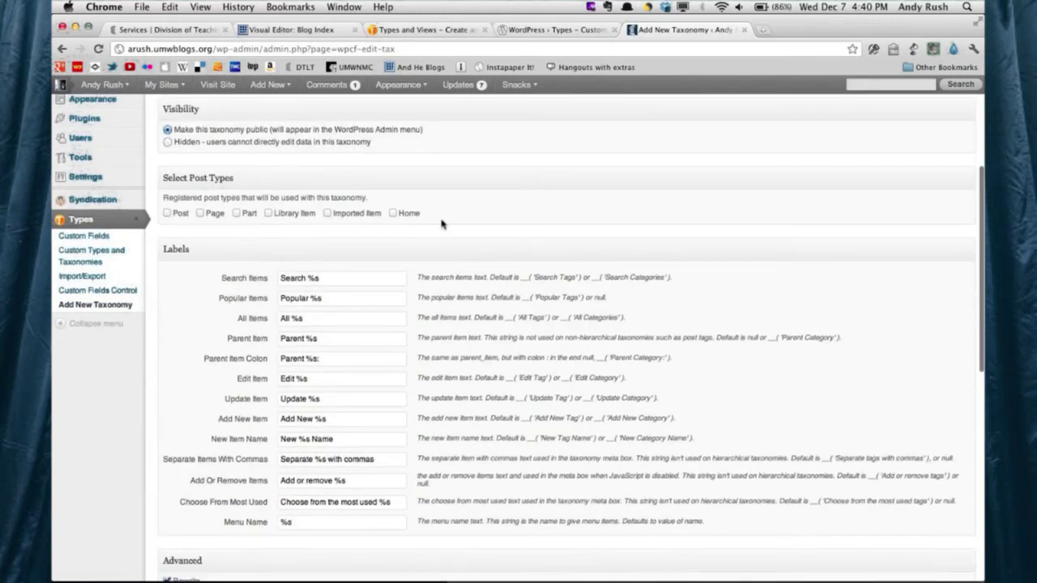
scroll(422, 186, down, 1)
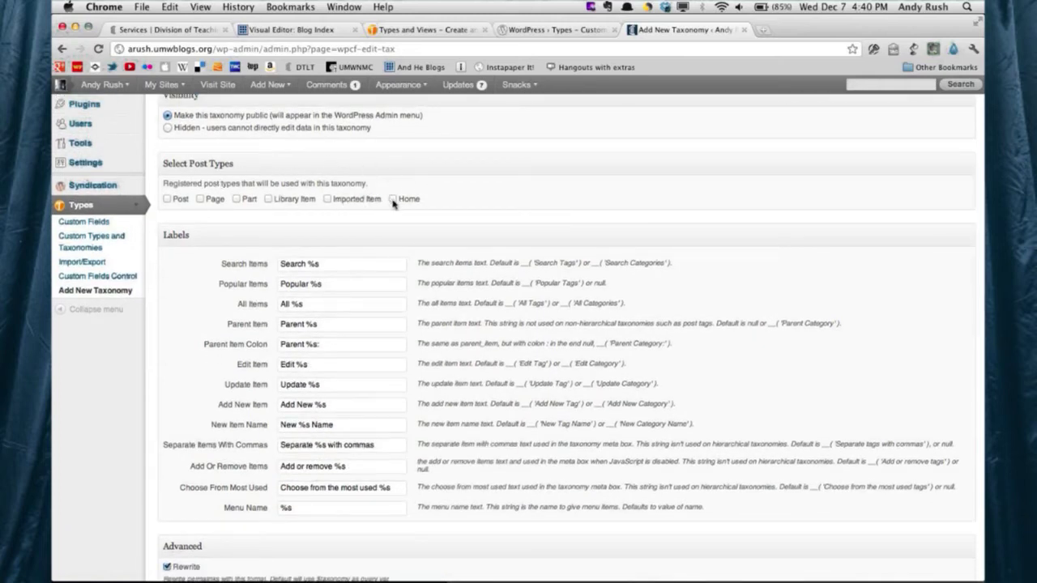
click(393, 201)
scroll(487, 213, down, 10)
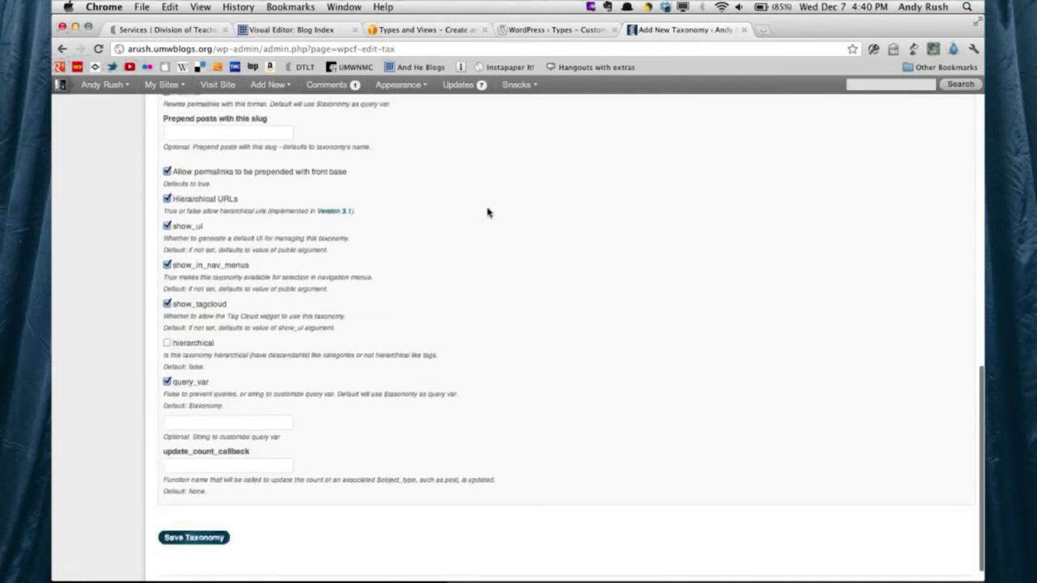
scroll(487, 212, down, 1)
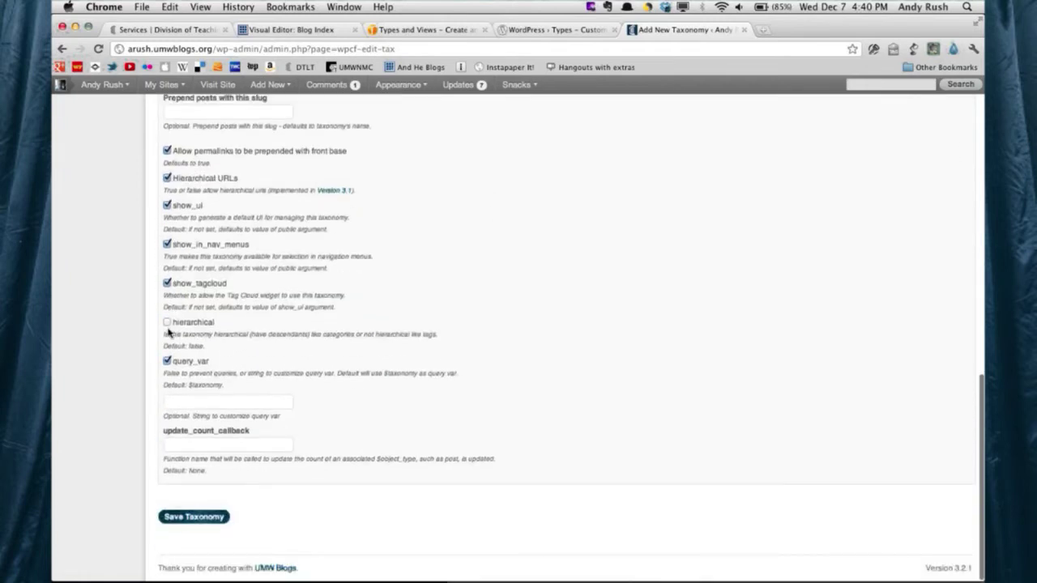
click(189, 518)
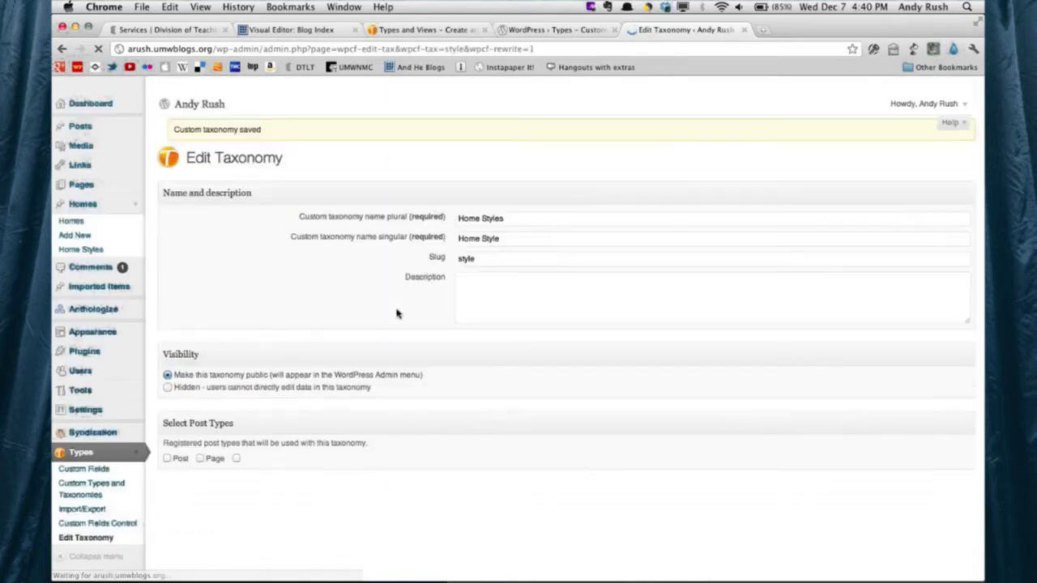
Start a new Home entry and add Rancher to it as a new home style
click(91, 237)
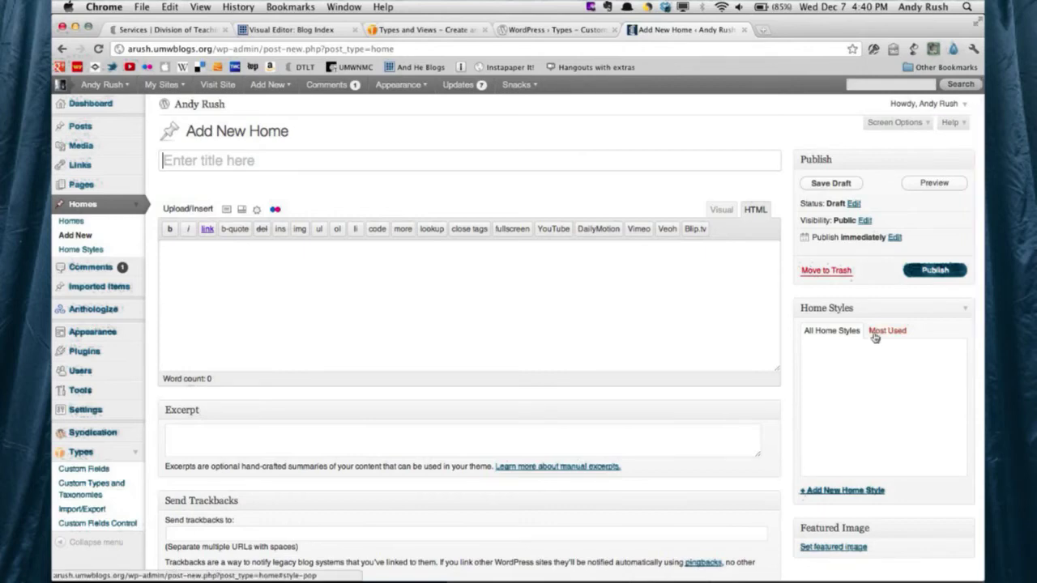
click(849, 492)
text(Rancher)
click(838, 542)
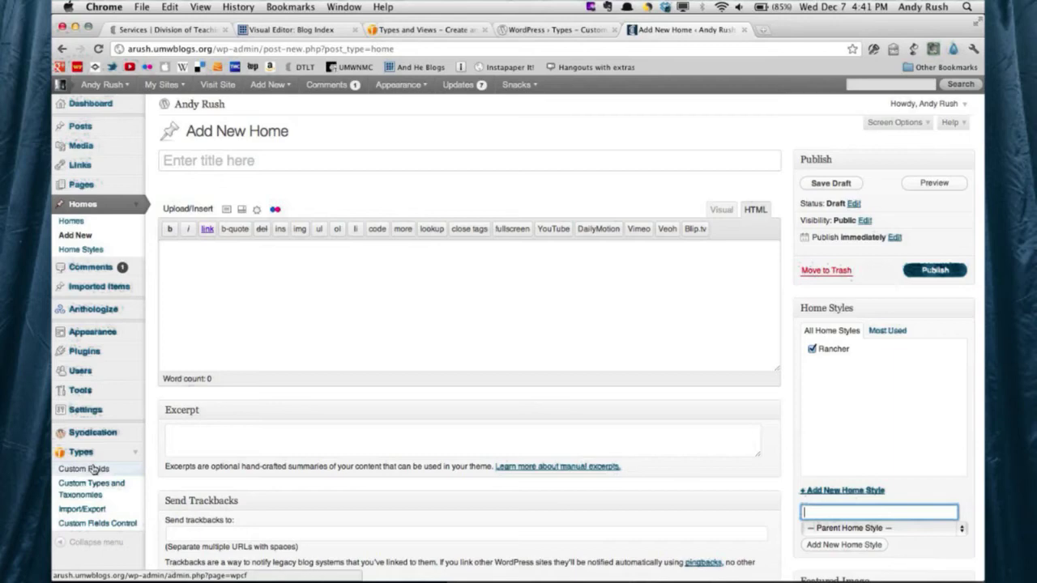
click(149, 378)
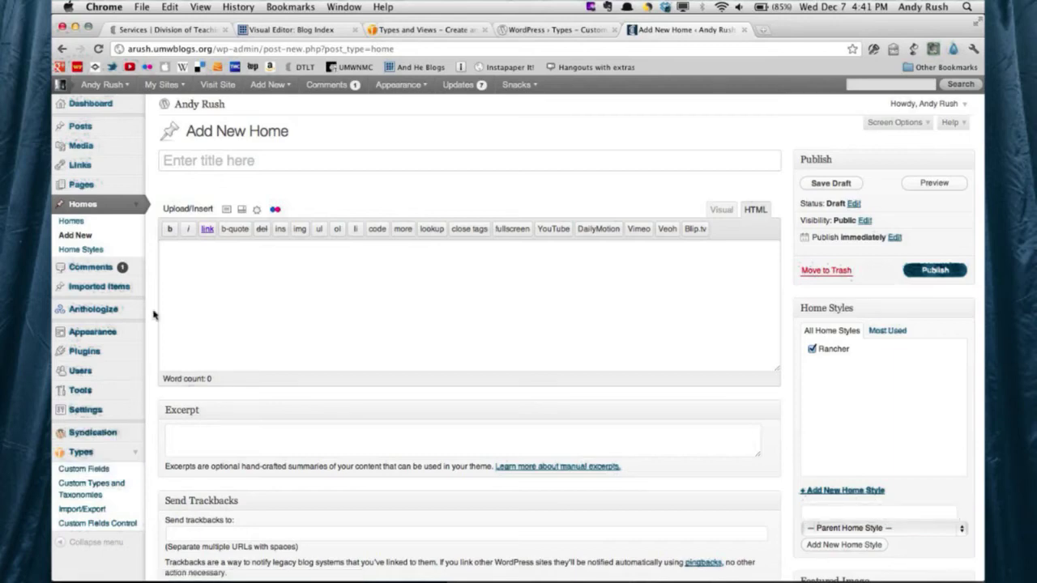
Create a custom fields group named Home Information in the Types plugin and save it
scroll(154, 314, down, 1)
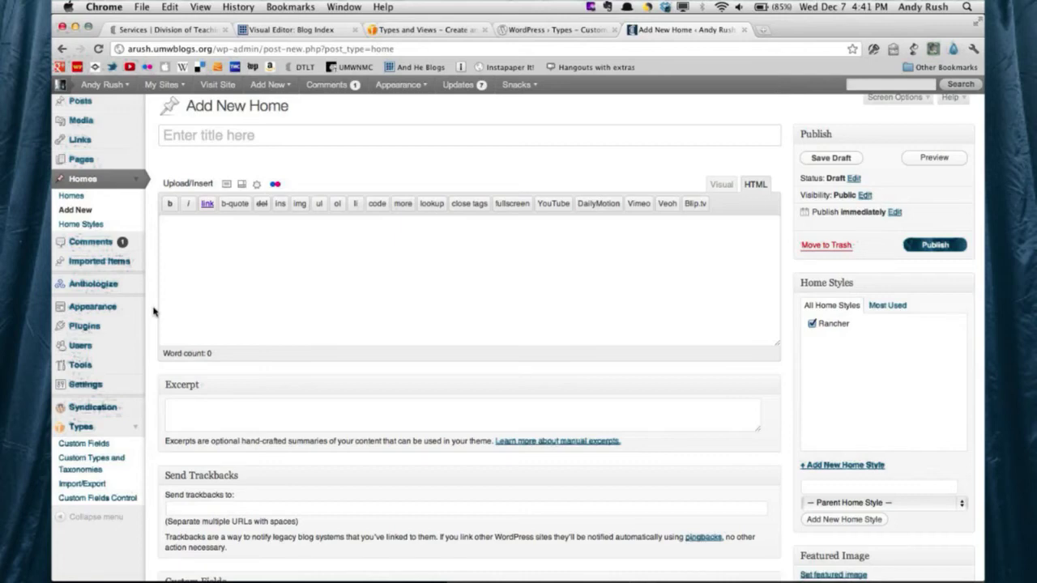
scroll(153, 311, down, 2)
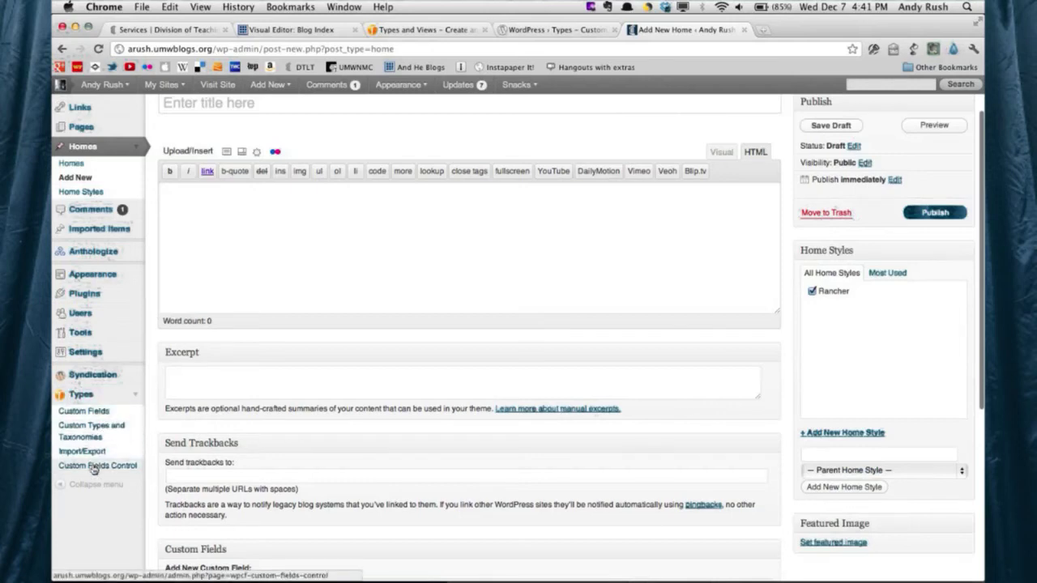
click(90, 415)
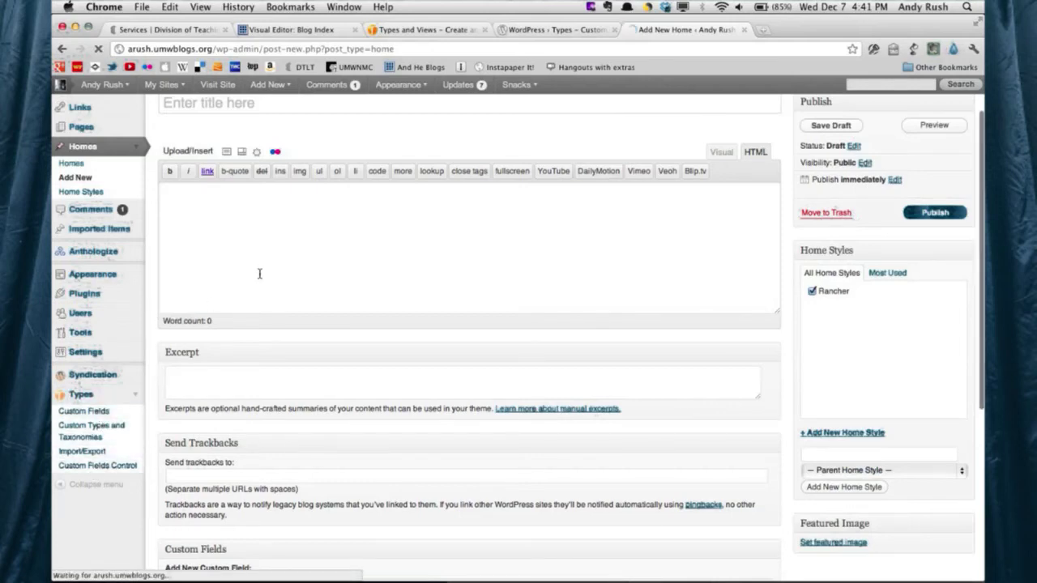
click(230, 216)
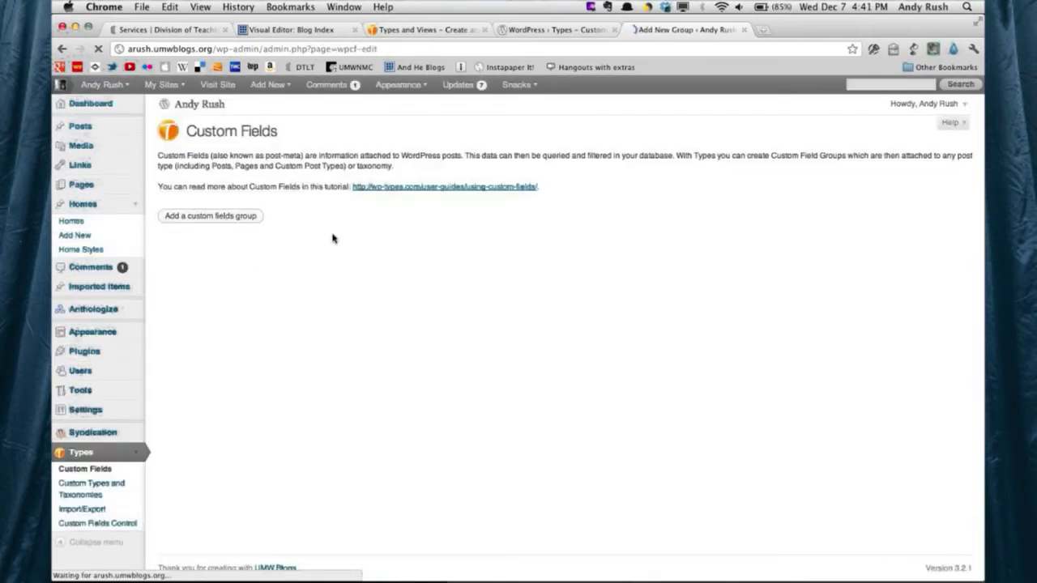
click(246, 160)
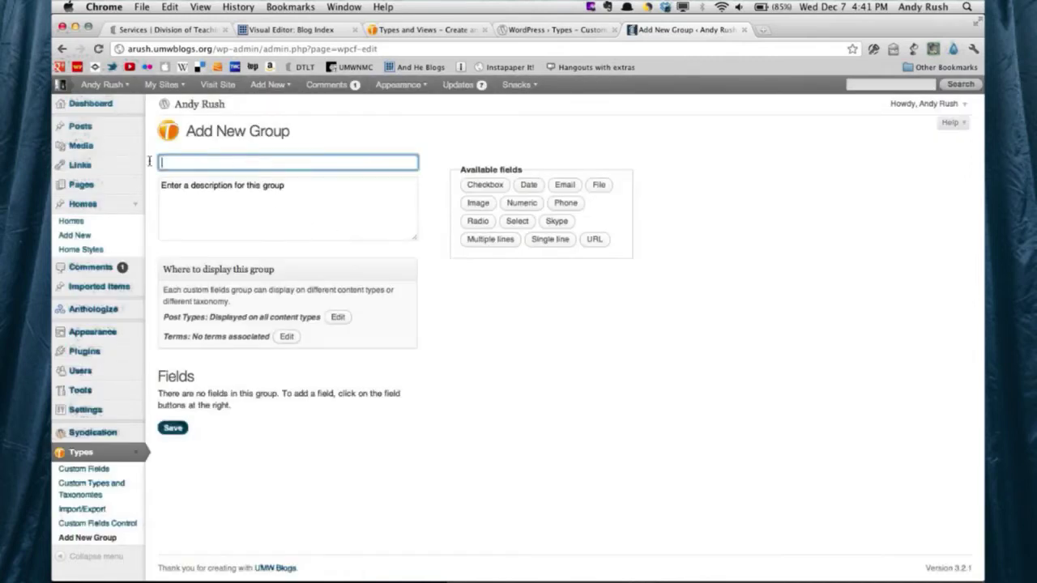
text(Home Information)
click(172, 429)
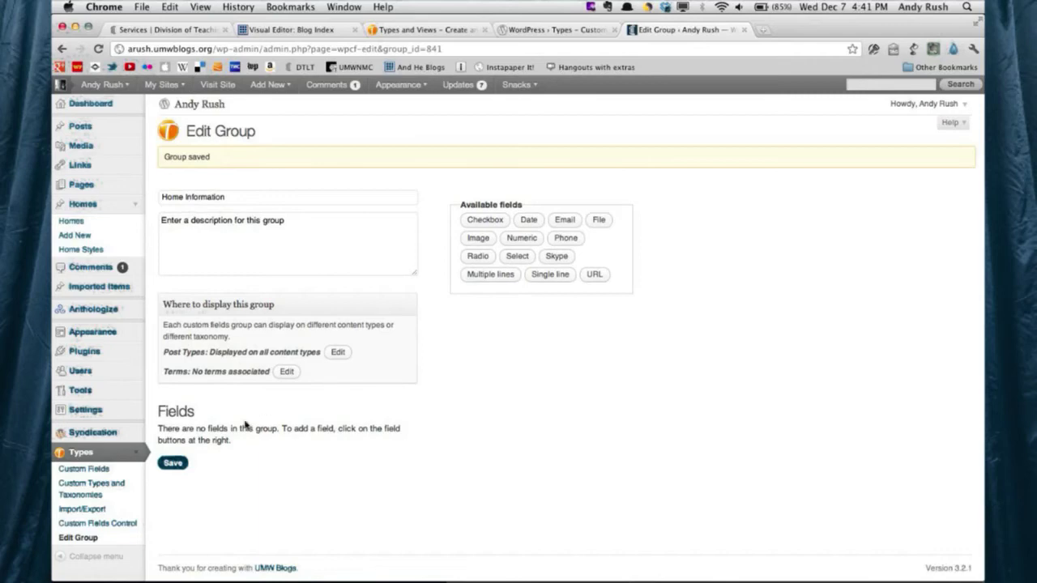
Open the Home Information group for editing from the custom fields list
click(81, 509)
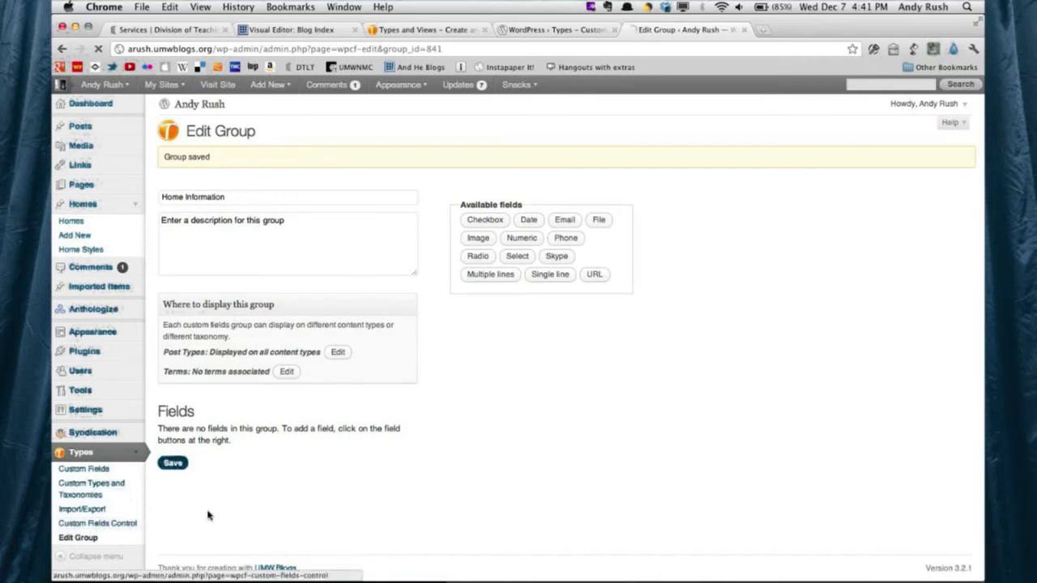
click(86, 470)
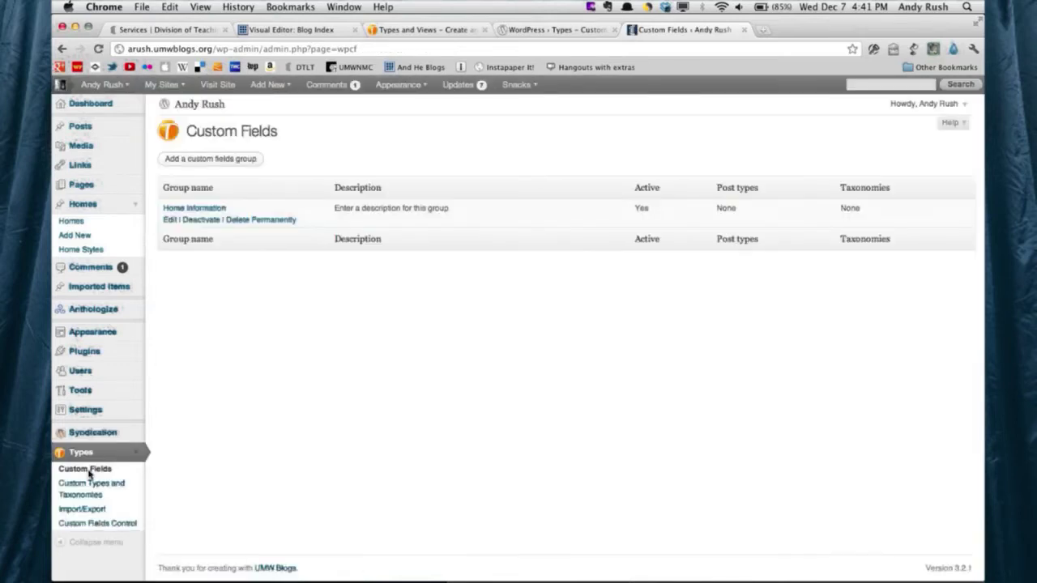
click(170, 220)
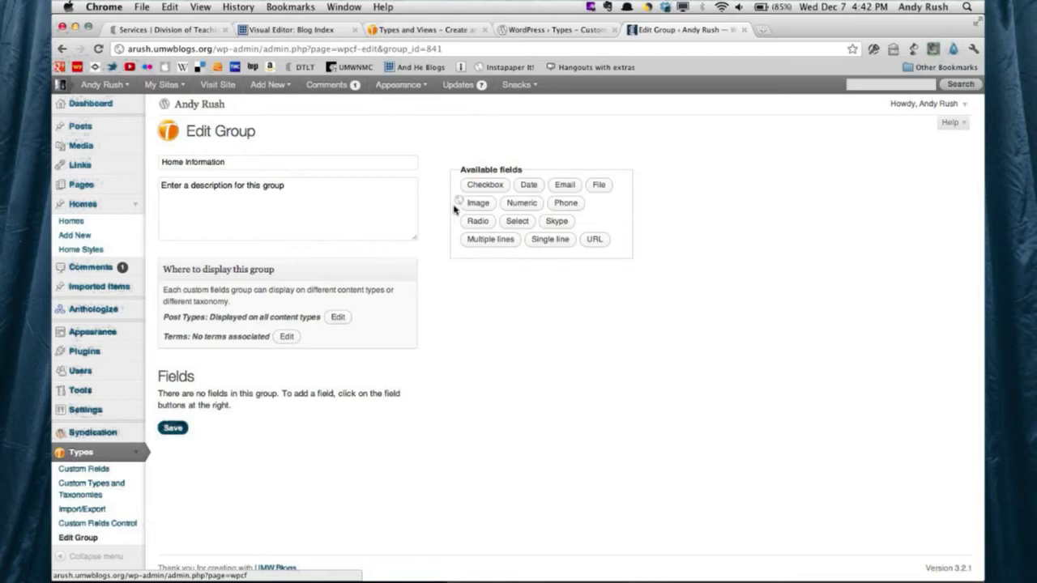
click(483, 185)
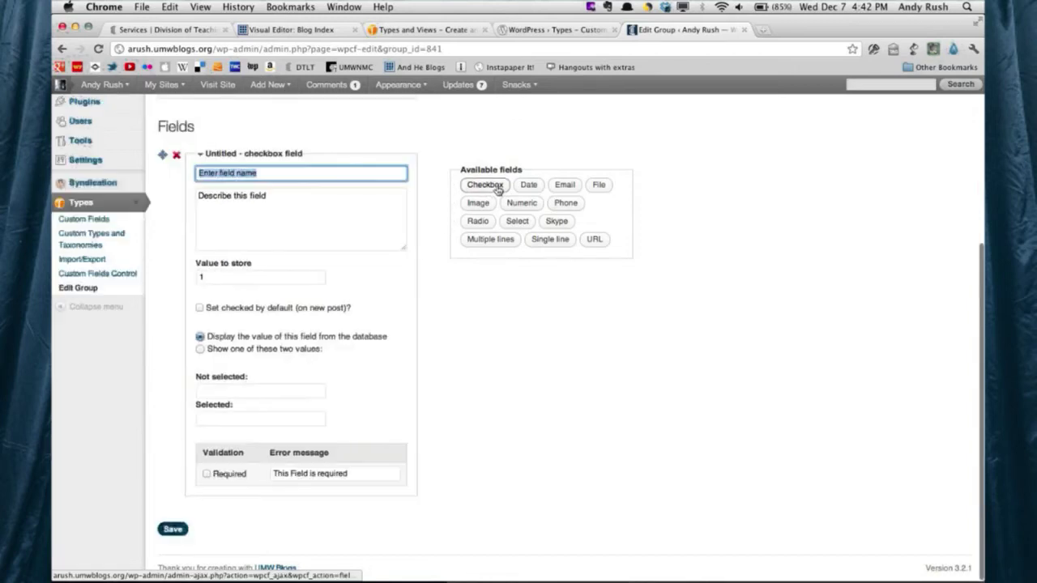
click(177, 155)
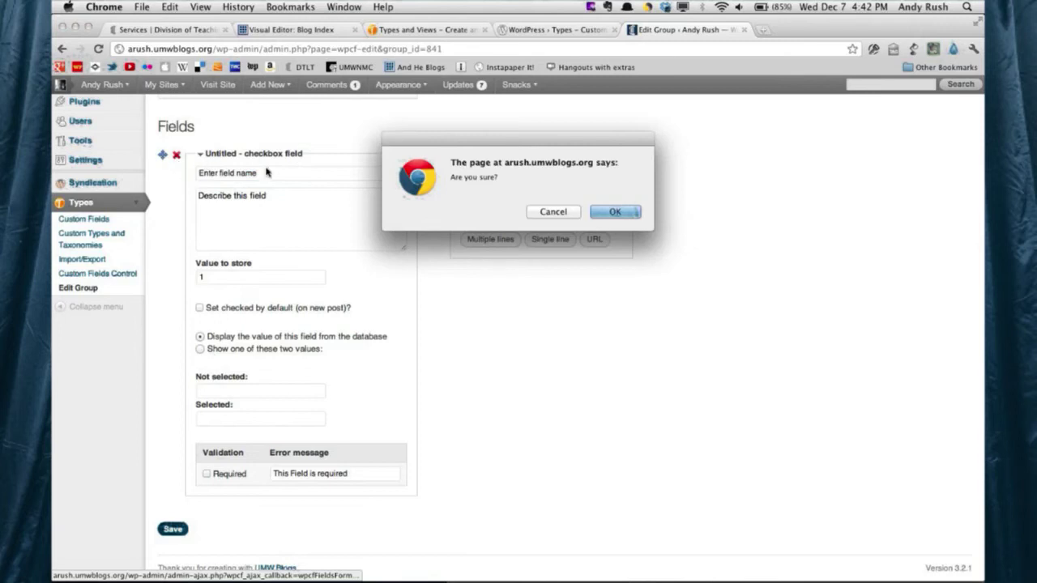
click(616, 213)
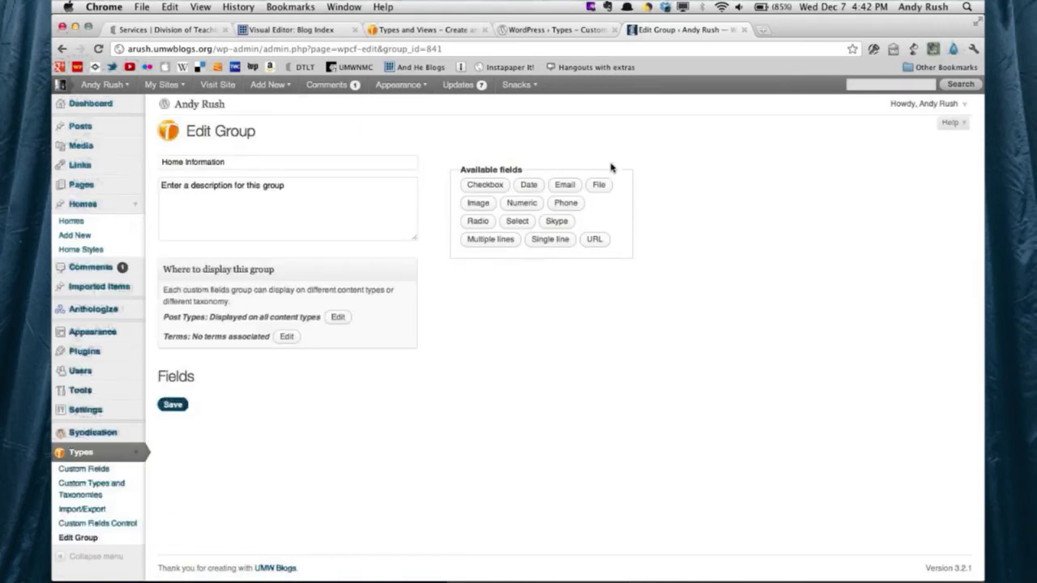
Add a required image field named Front of House, described as "Please upload a view of your front of the house.", and save the group
click(478, 206)
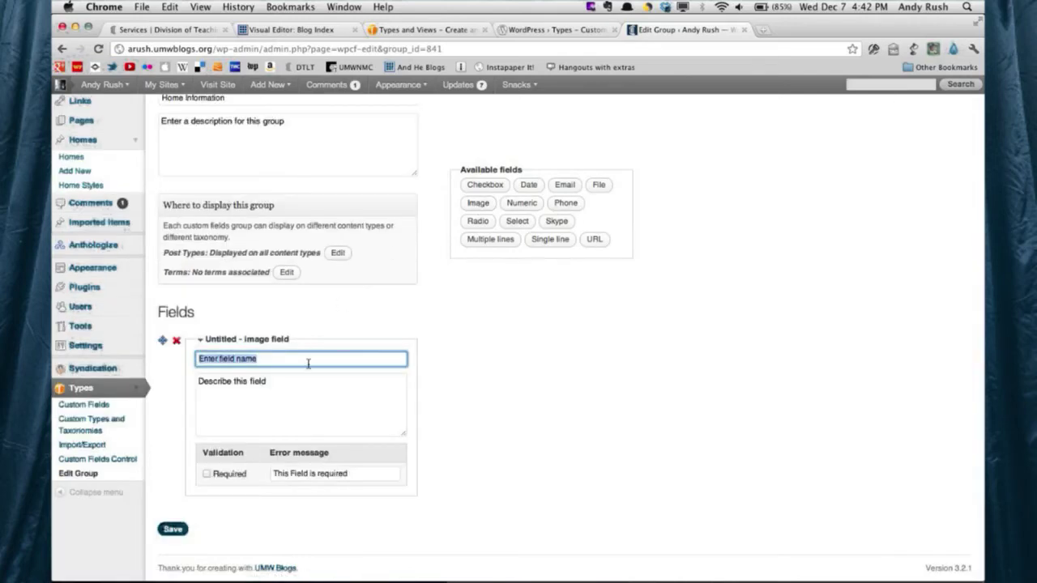
text(Front of House)
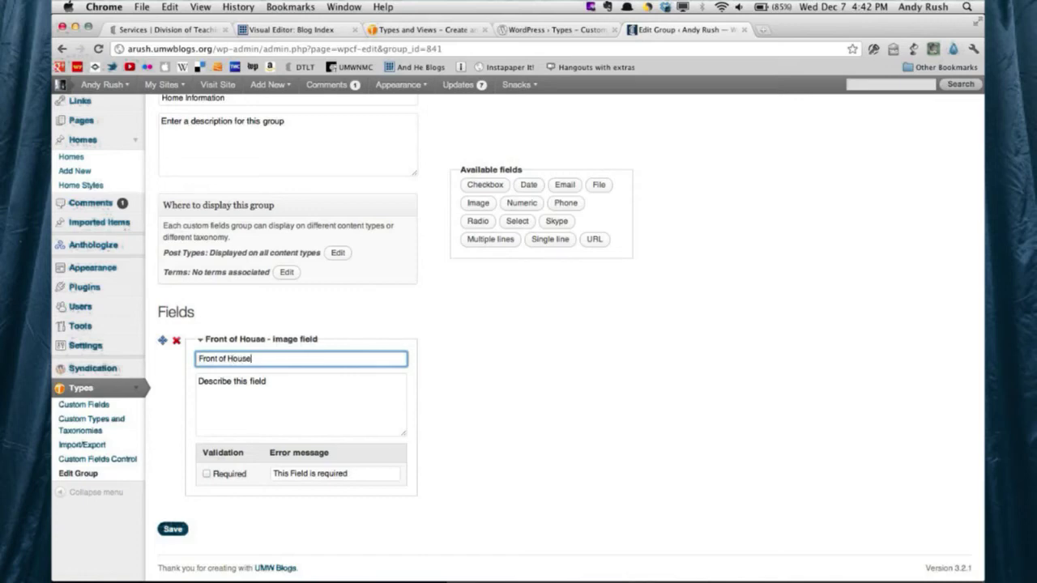
key(Tab)
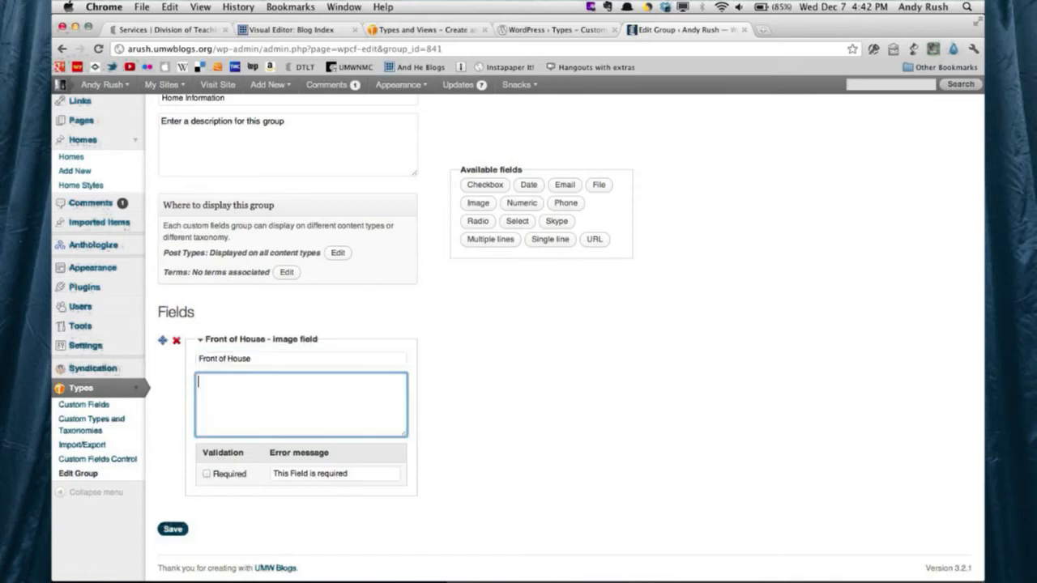
text(Please upload a)
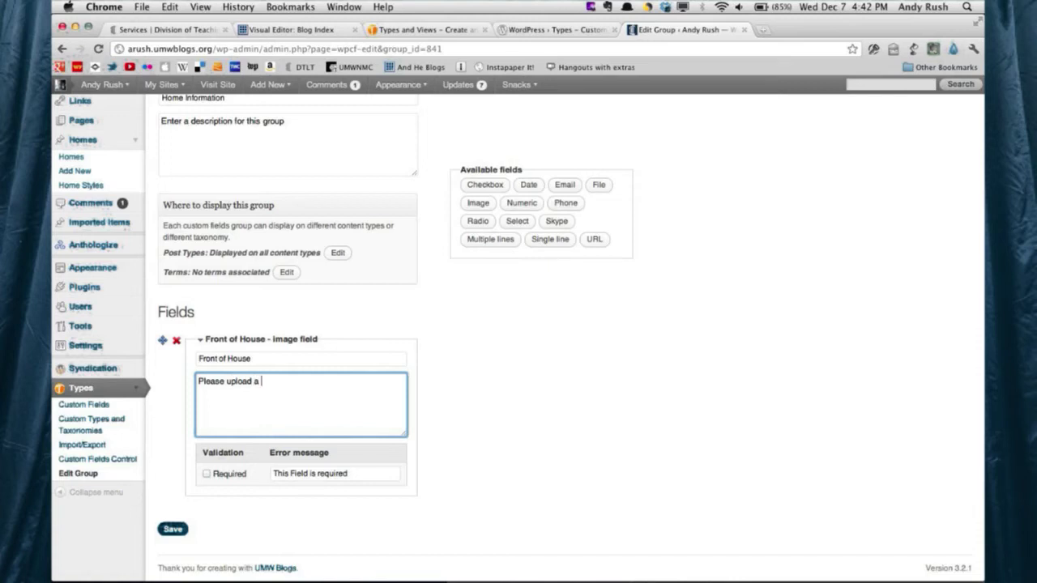
text( view of your front of the house.)
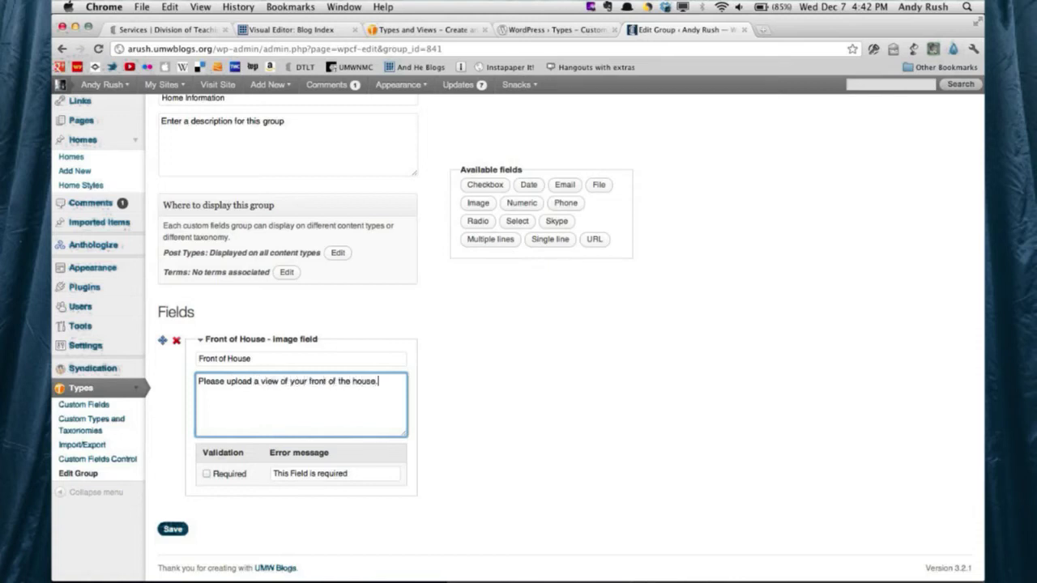
click(206, 474)
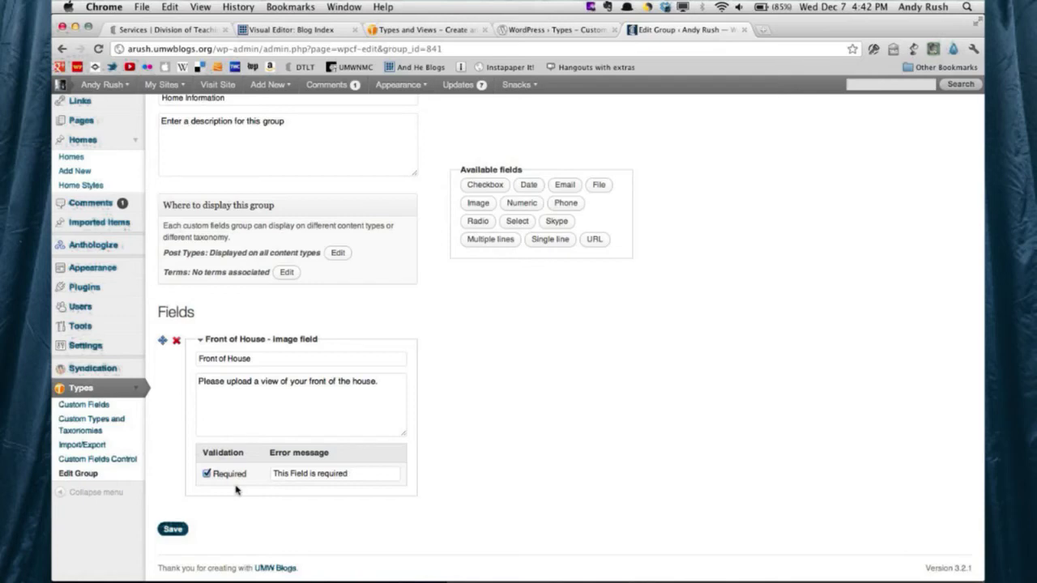
click(172, 529)
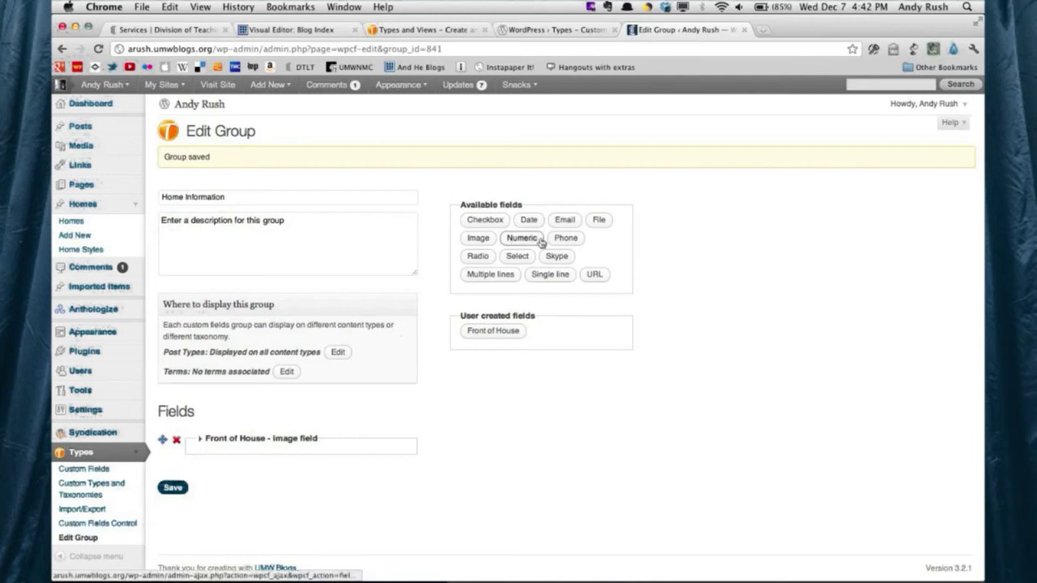
Add an email field named Realtor Email, described as "Email address for the realtor.", with email validation, and save the group
click(566, 221)
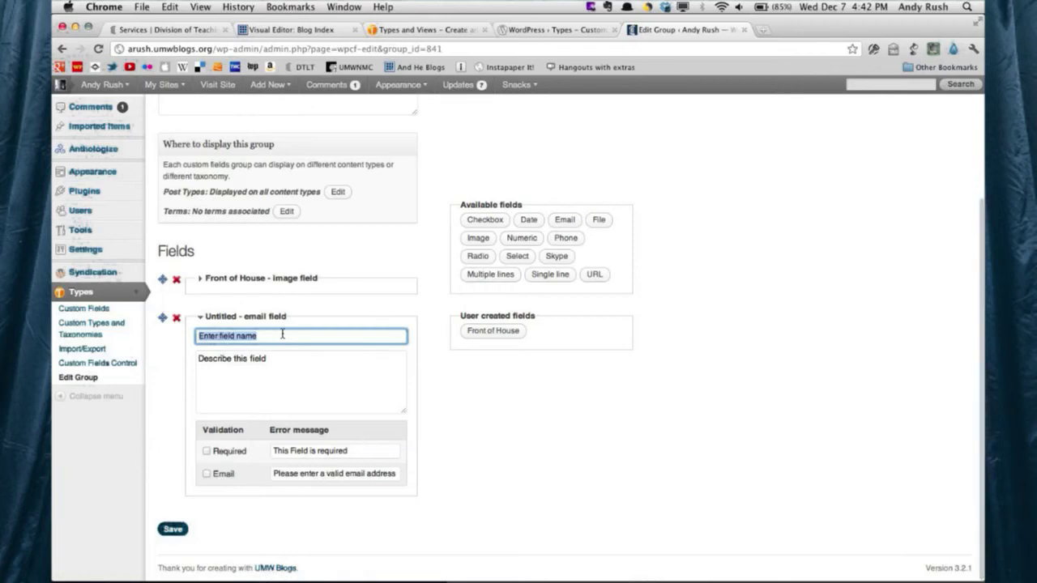
text(Realtor)
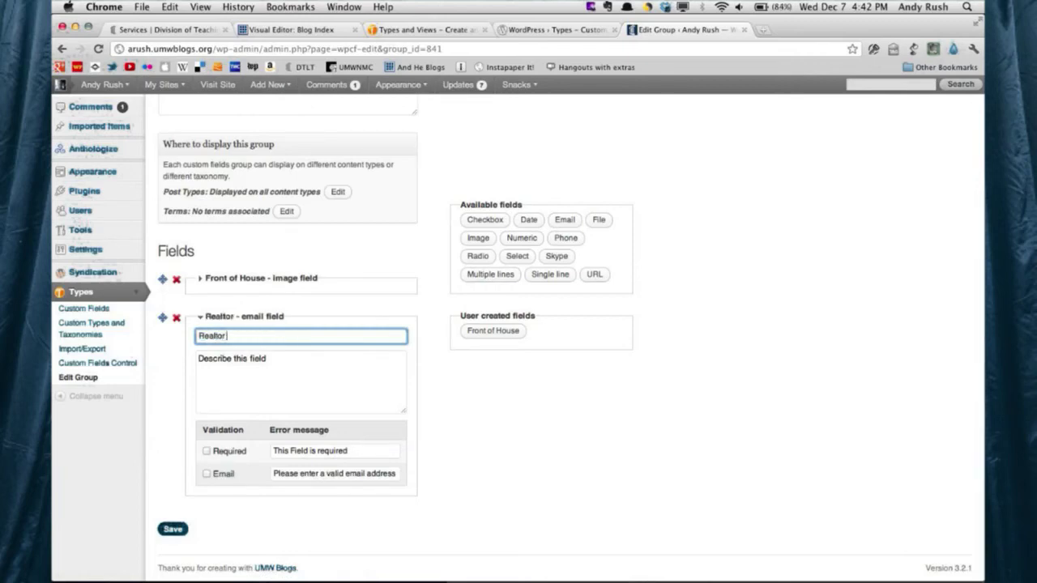
text( Email)
key(Tab)
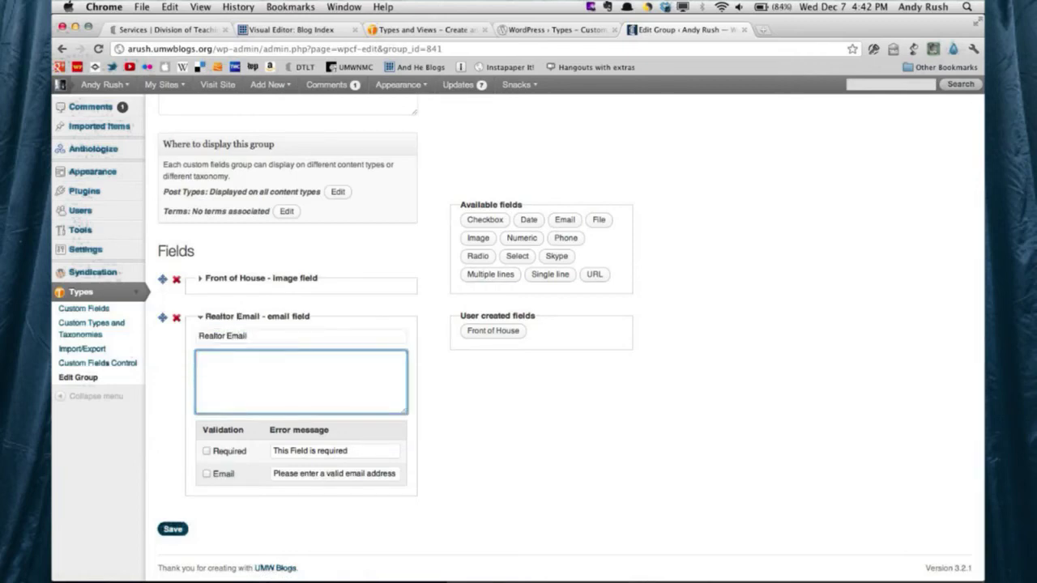
text(Email address for the realtor.)
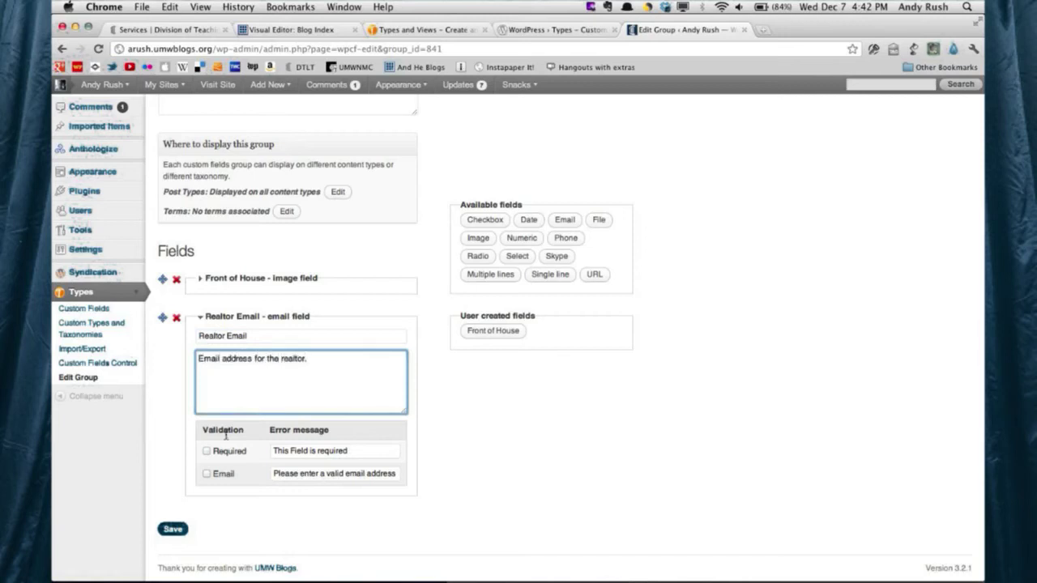
click(207, 474)
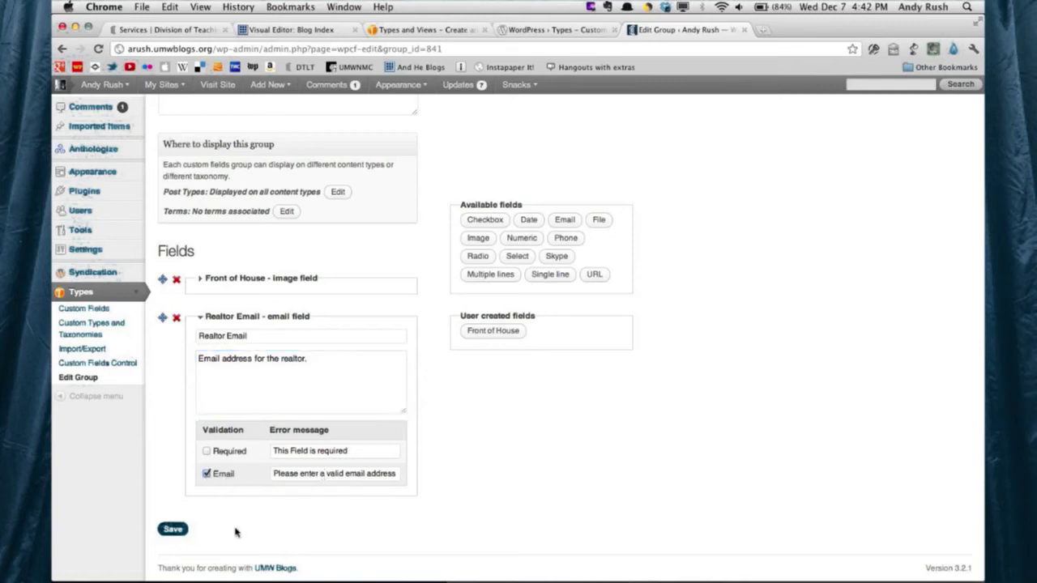
click(175, 534)
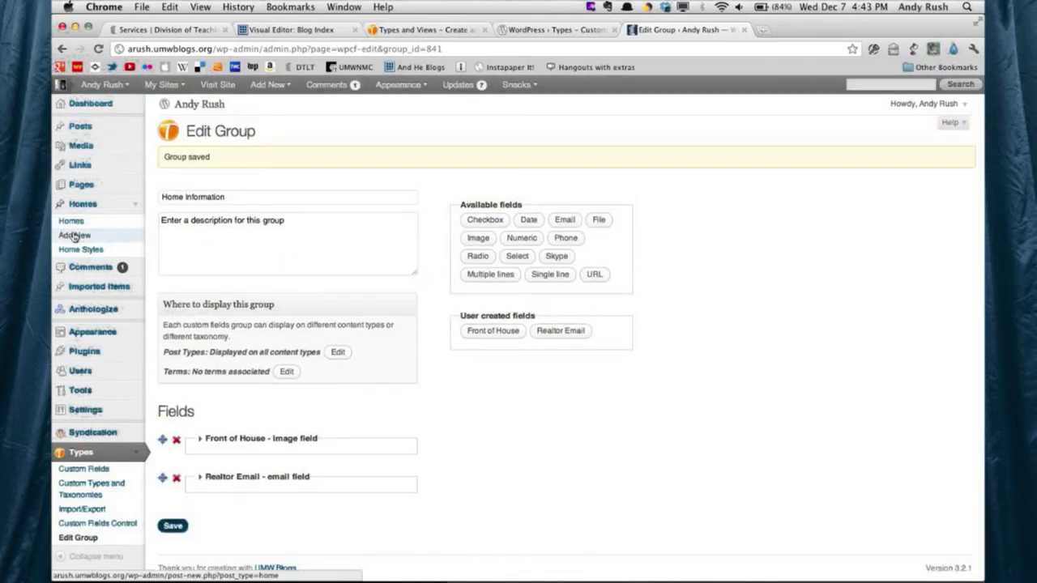
Restrict the Home Information group to display only on the Homes post type
click(337, 352)
click(167, 429)
click(176, 447)
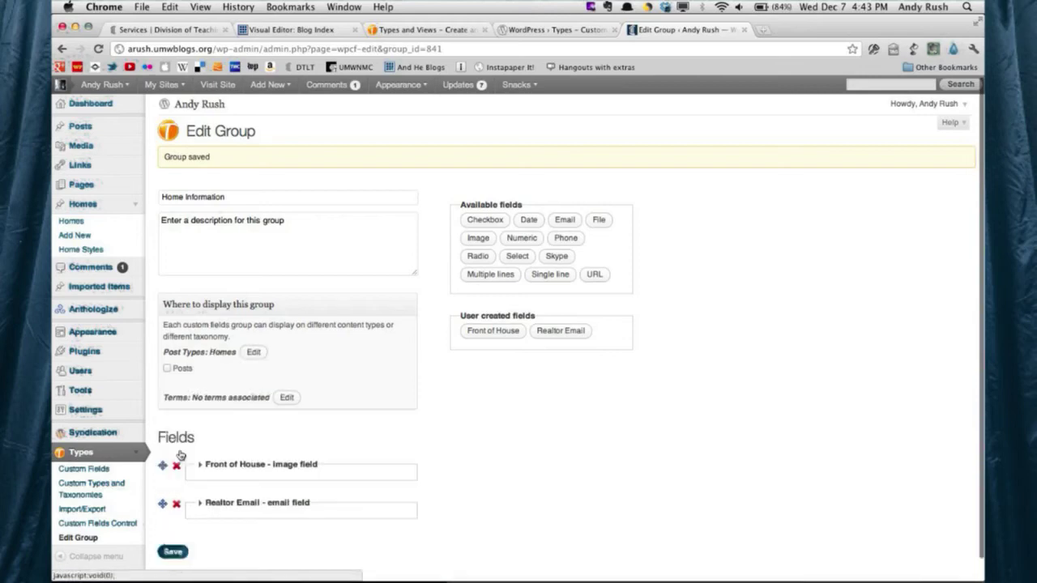
Start a new Home entry and examine its Home Information fields and their shortcodes
click(76, 236)
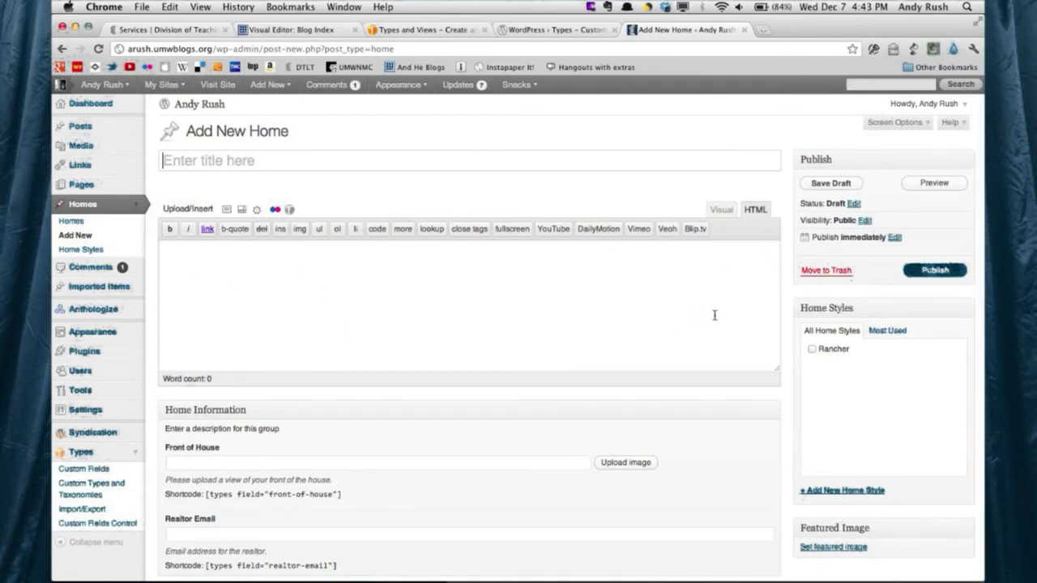
scroll(790, 351, down, 3)
scroll(790, 351, down, 1)
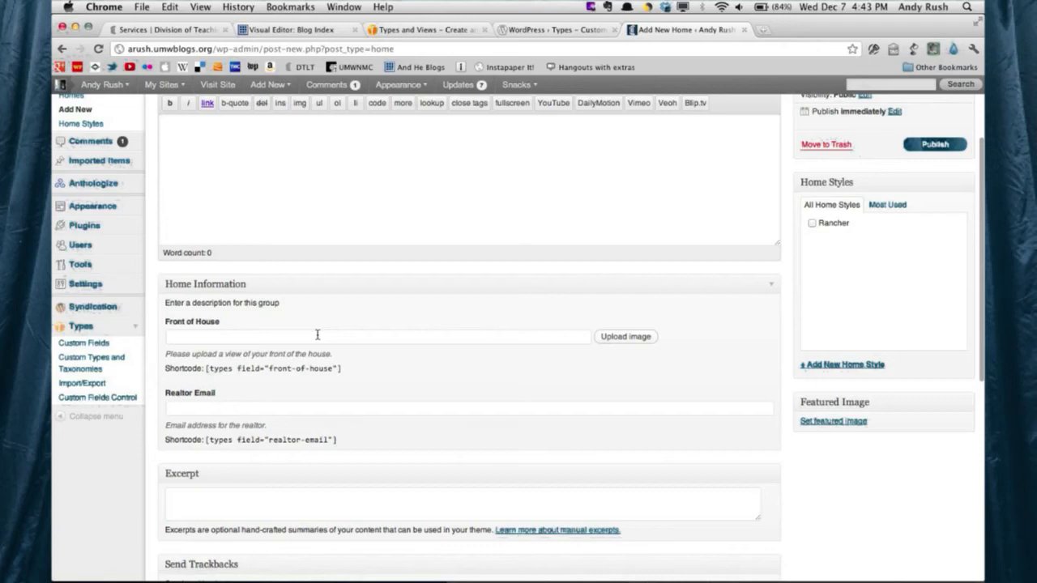
click(256, 410)
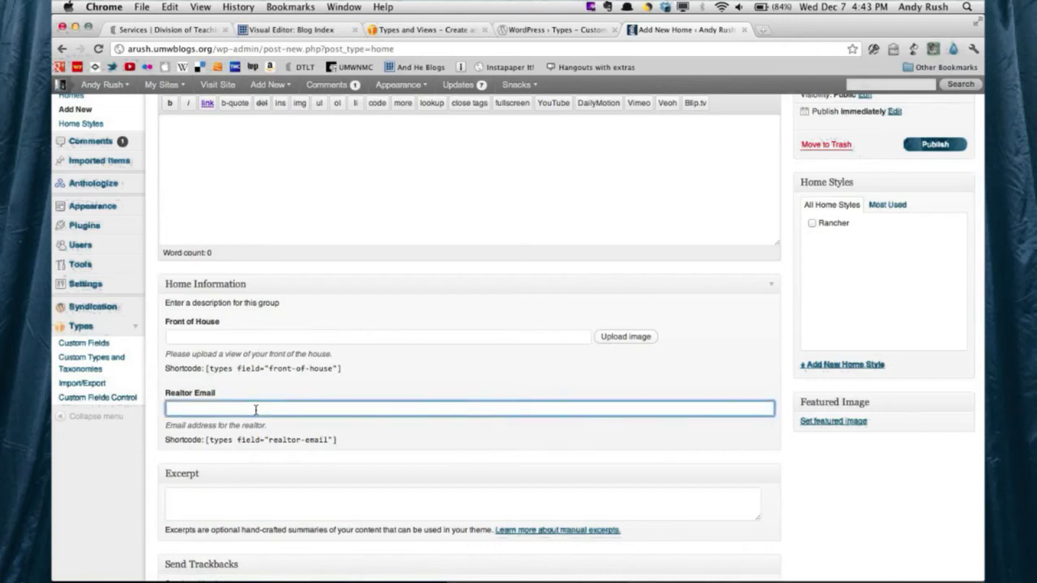
click(205, 368)
drag(205, 368, 357, 367)
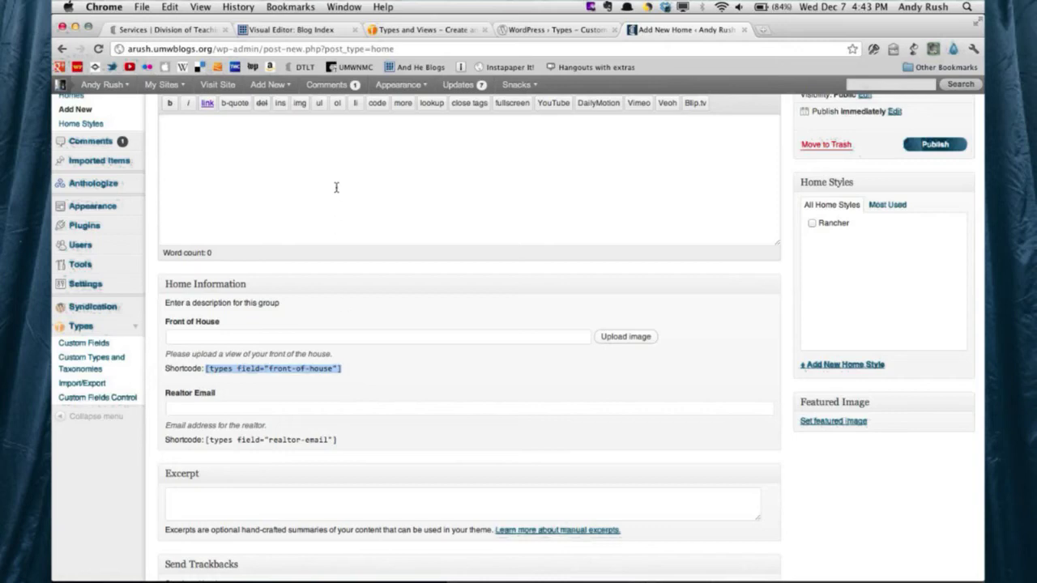
click(397, 380)
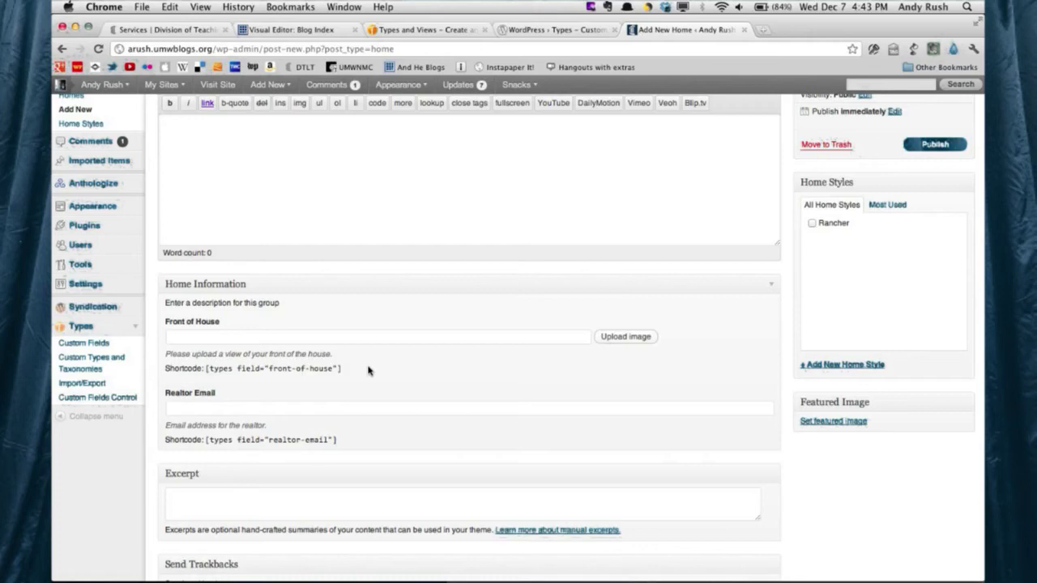
scroll(774, 225, up, 2)
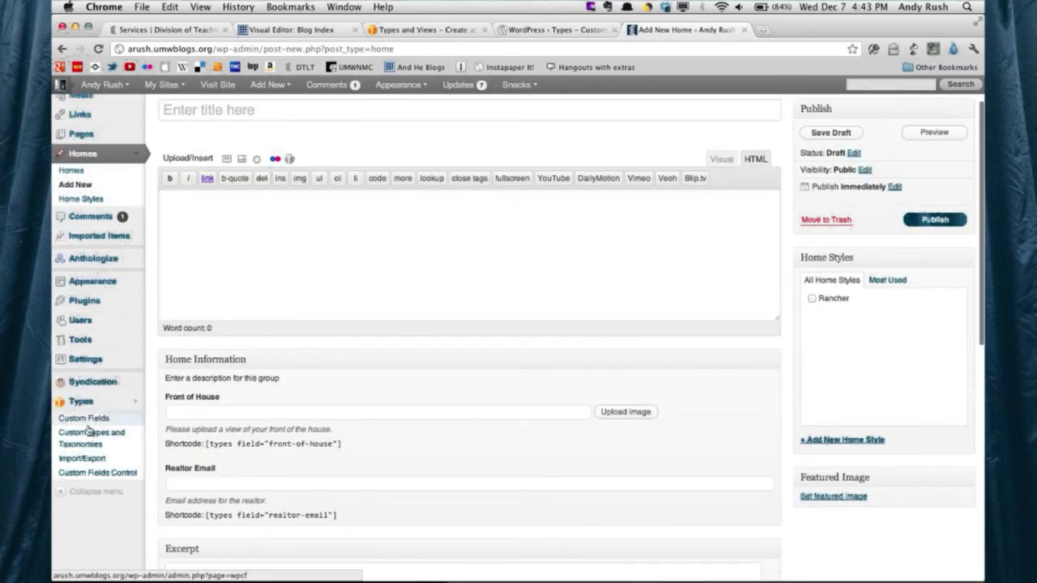
Edit the Homes post type to turn off its Editor, Comments, Trackbacks, Revisions, Author, Excerpt and Thumbnail display sections
click(91, 440)
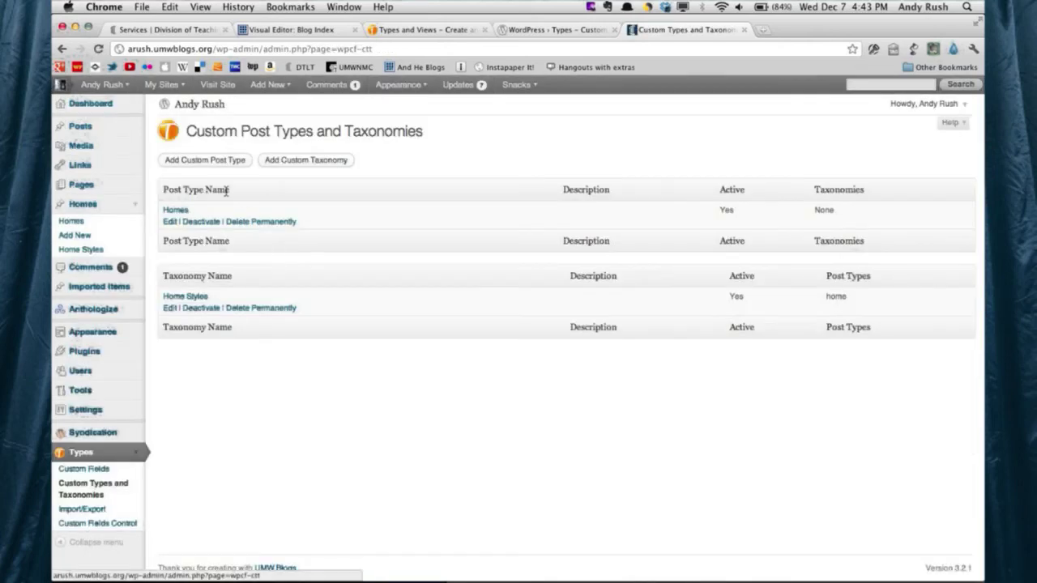
click(168, 221)
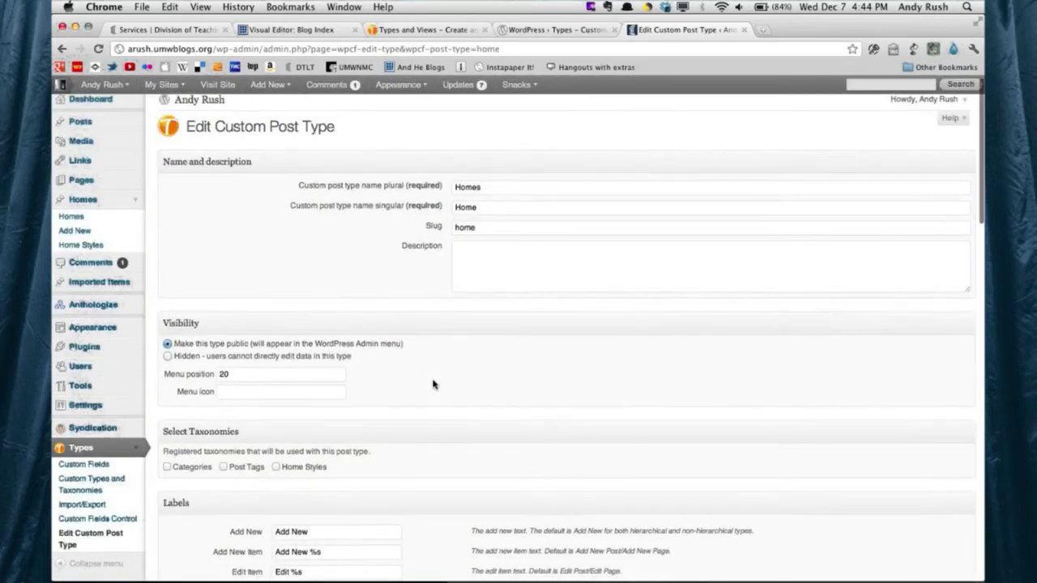
scroll(433, 384, down, 10)
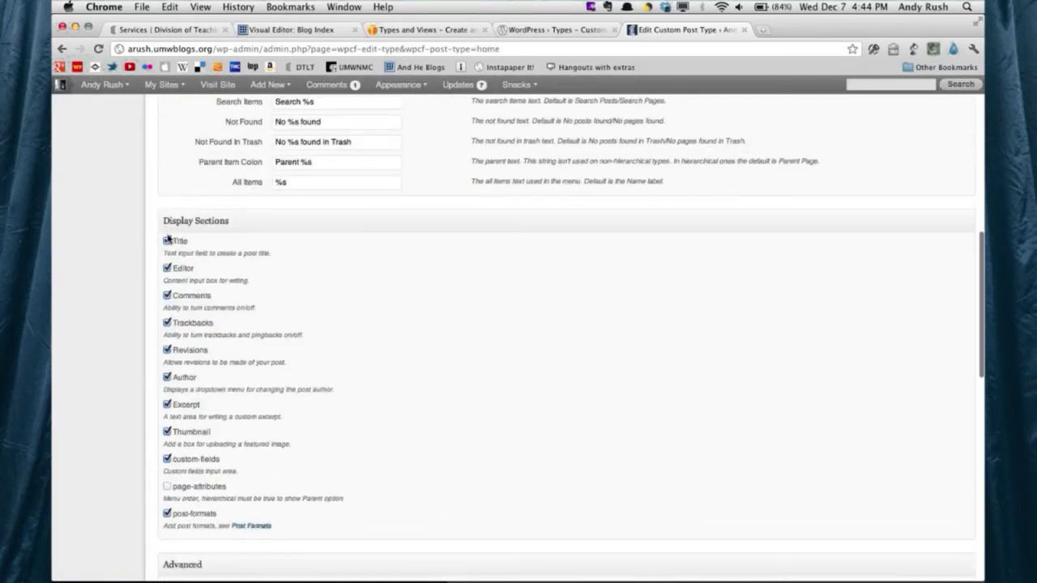
click(167, 268)
click(167, 296)
click(167, 322)
click(167, 350)
click(167, 378)
click(167, 404)
click(167, 432)
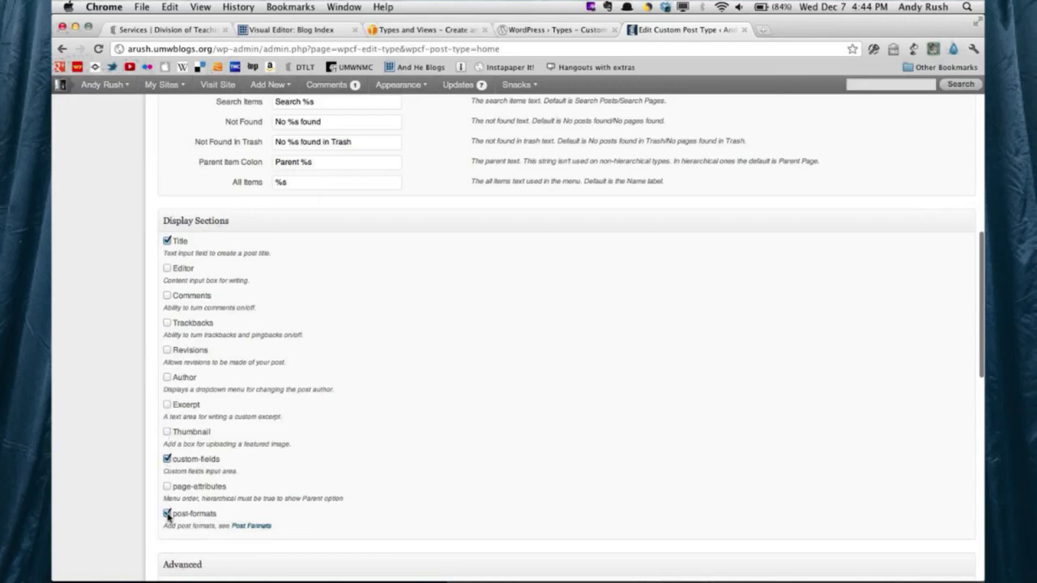
Save the Homes post type and start a new Home entry with the reduced sections
scroll(133, 507, down, 12)
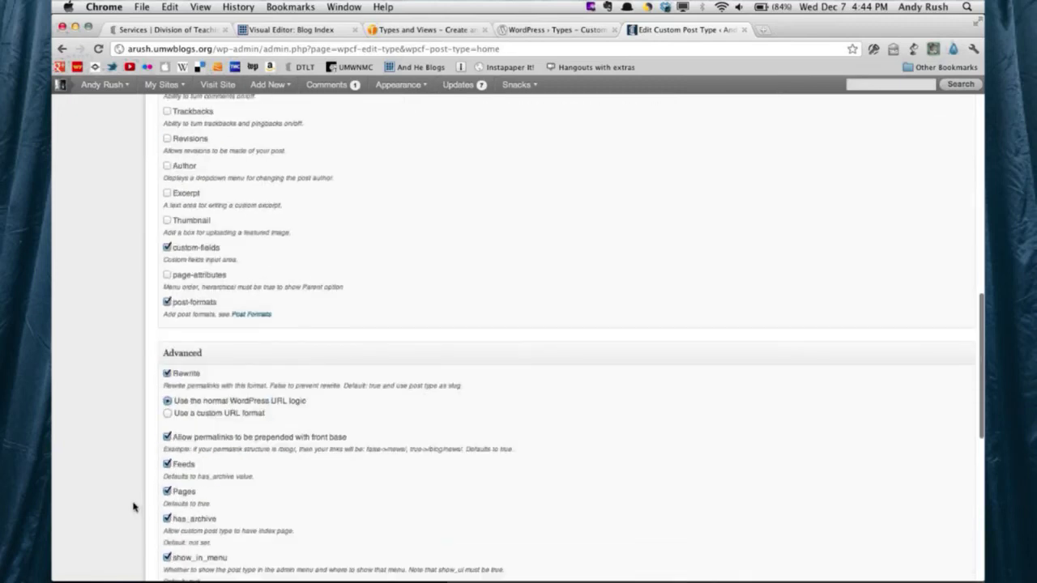
click(174, 516)
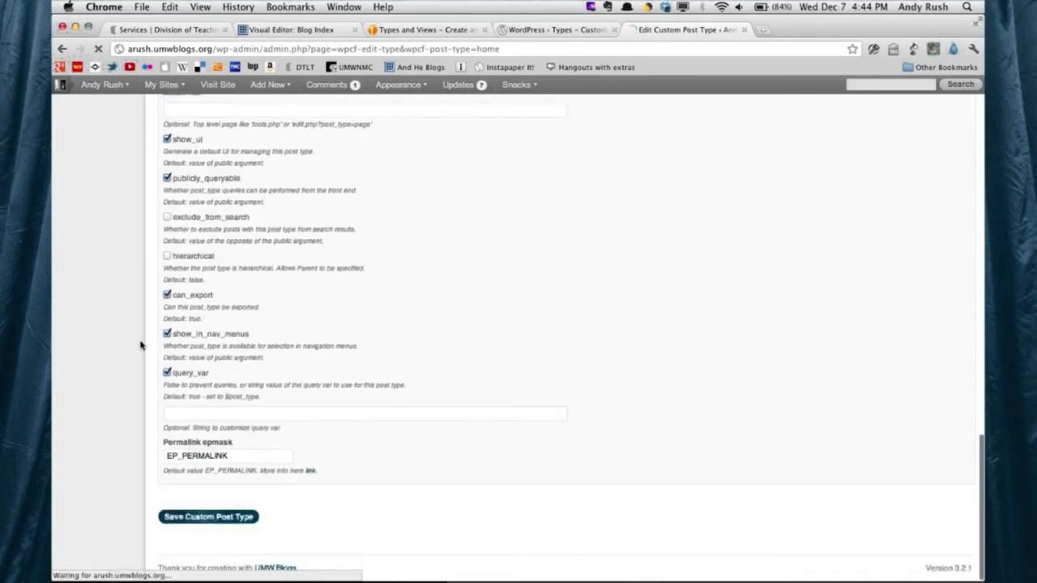
click(74, 235)
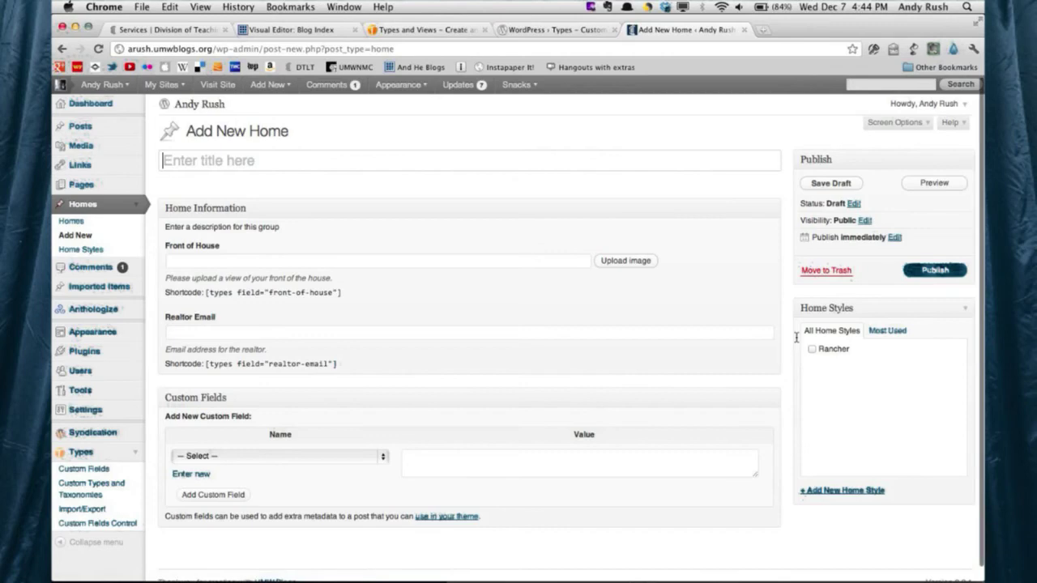